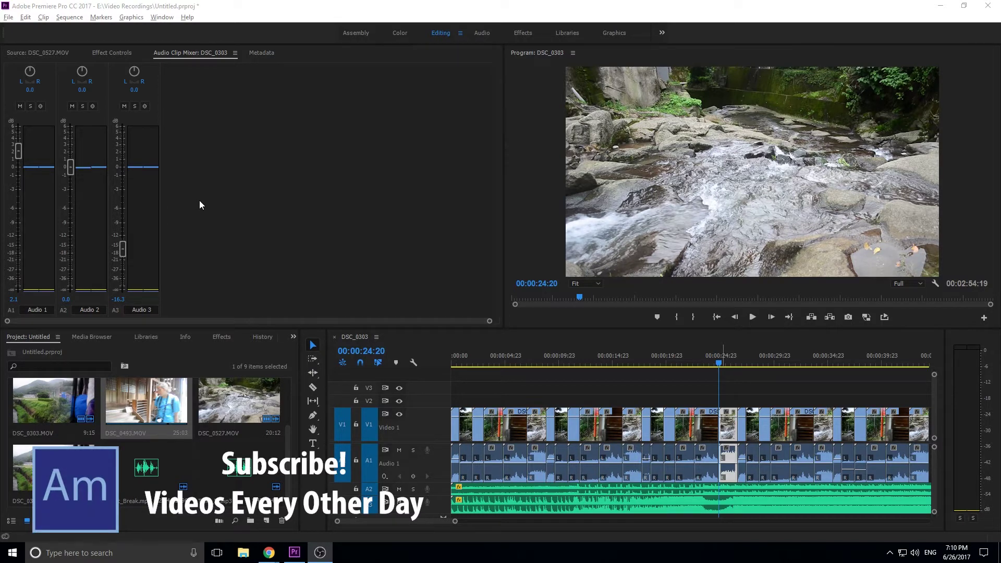
Step: Show the Audio Clip Mixer for DSC_0303 and collapse the tall A1, A2 and A3 tracks
left_click(162, 17)
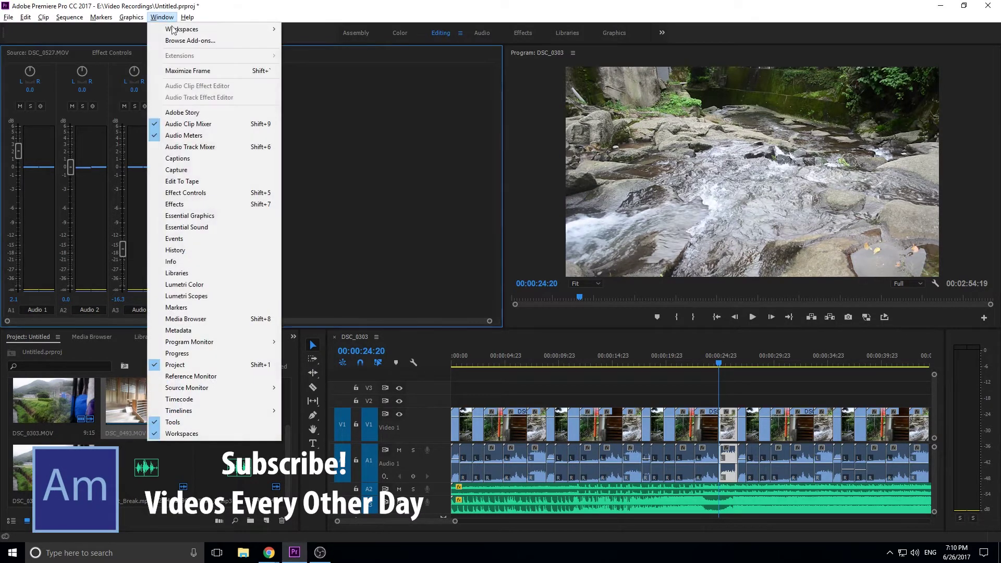
left_click(204, 124)
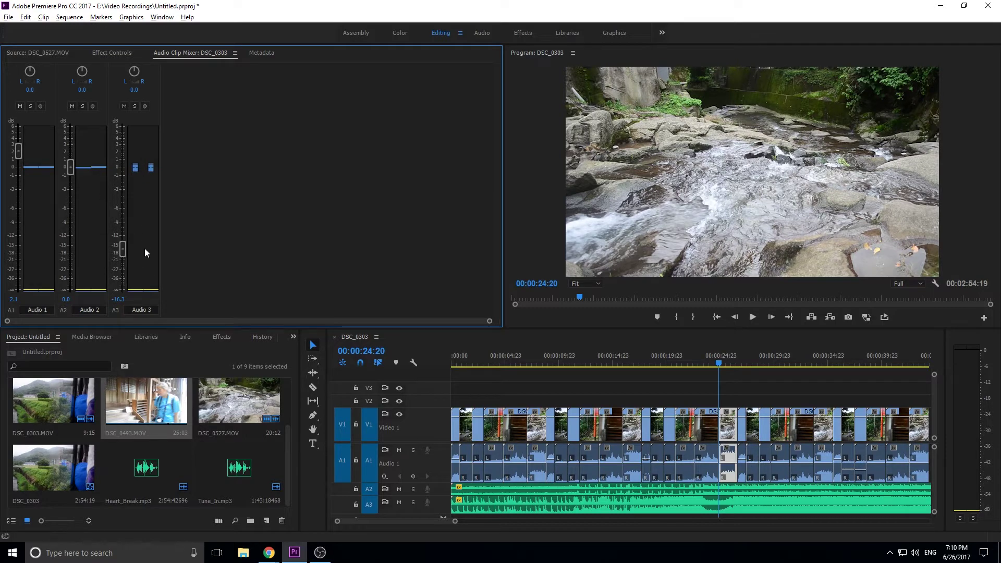
double_click(400, 468)
double_click(396, 473)
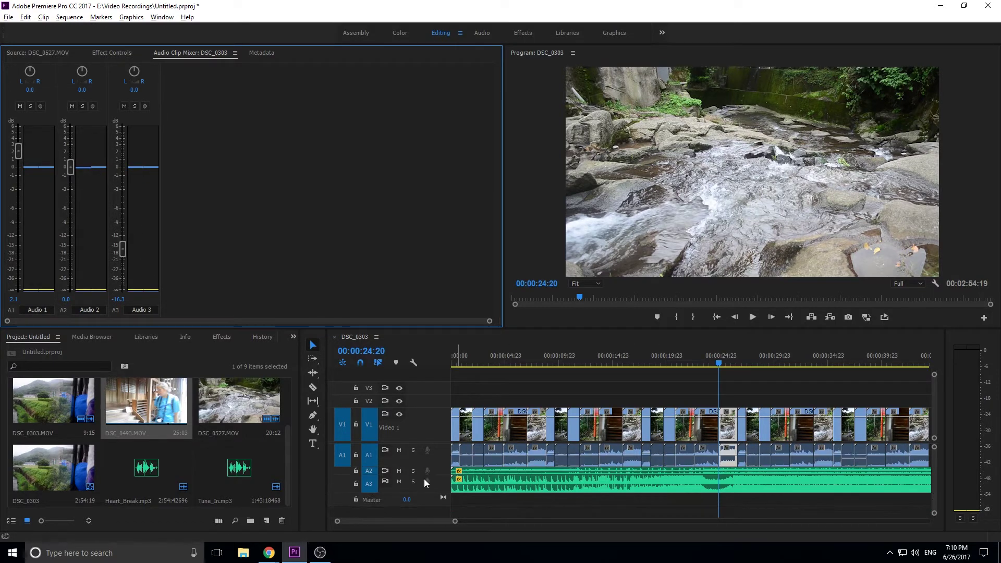
double_click(399, 483)
right_click(376, 512)
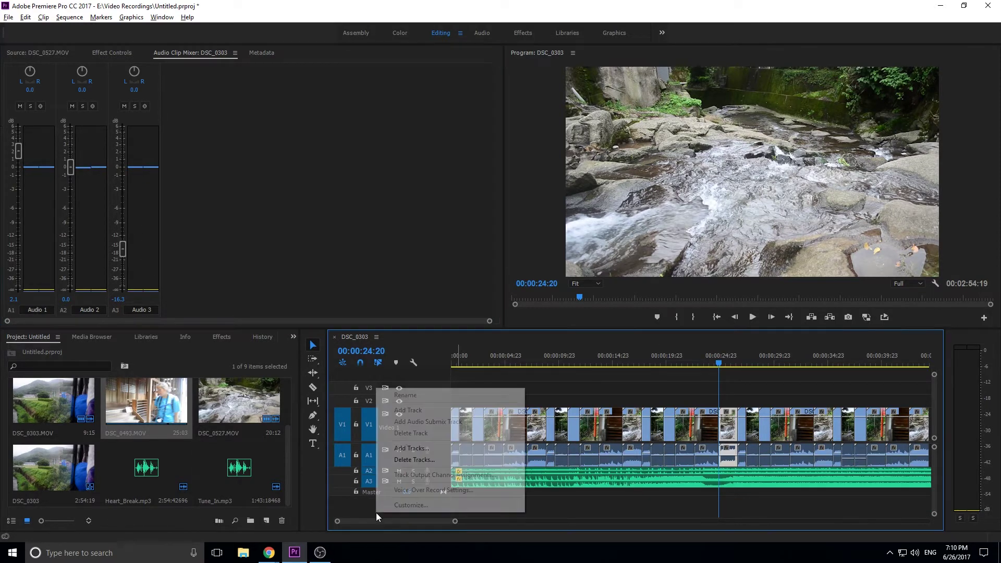
left_click(412, 449)
type("0")
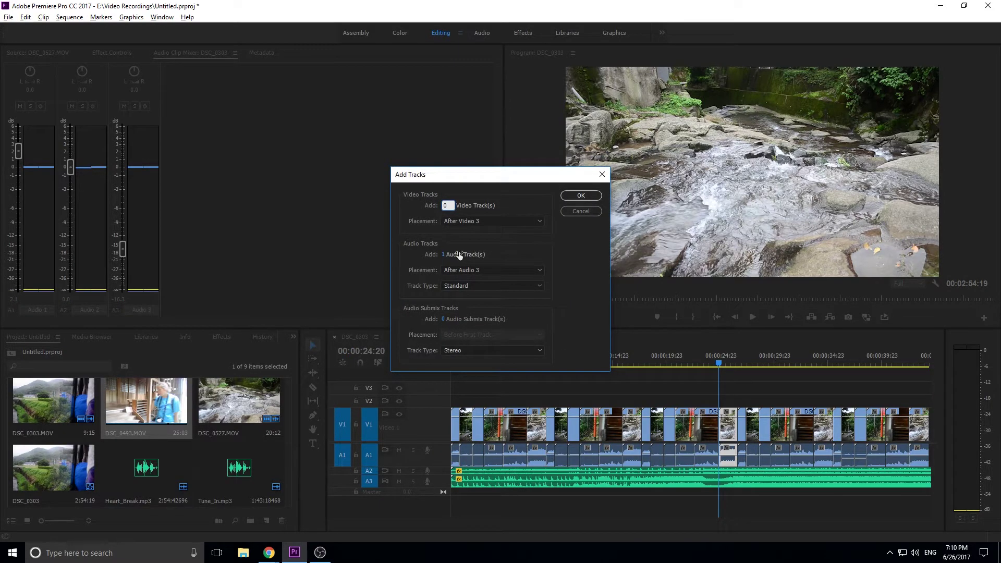
left_click_drag(444, 254, 473, 254)
left_click(570, 198)
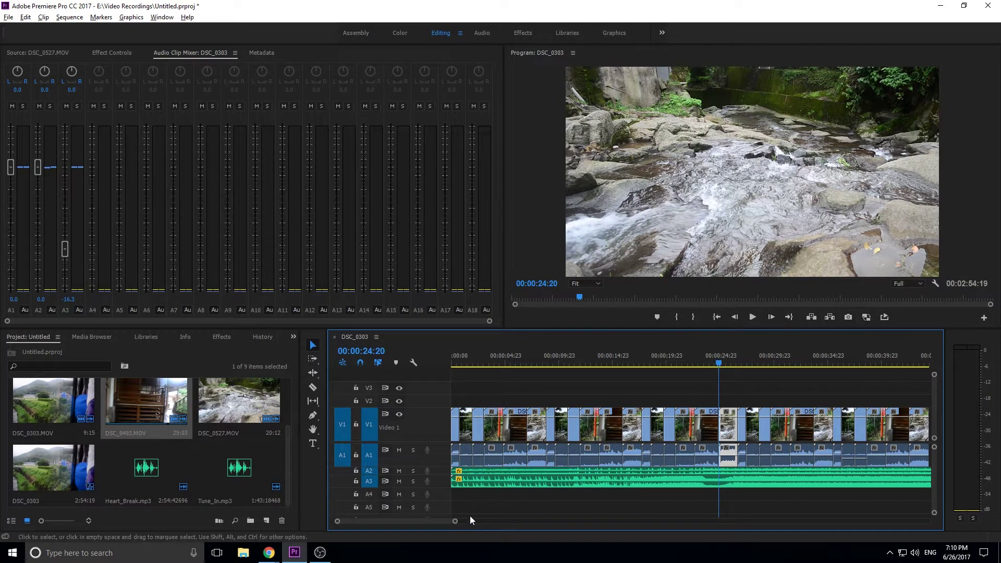
scroll(508, 509, "down", 2)
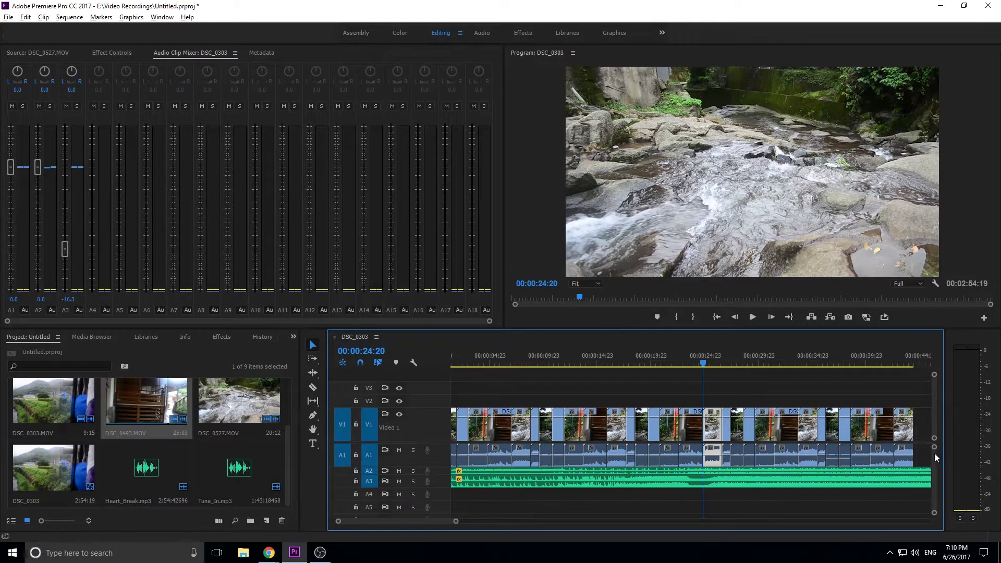
scroll(934, 454, "down", 5)
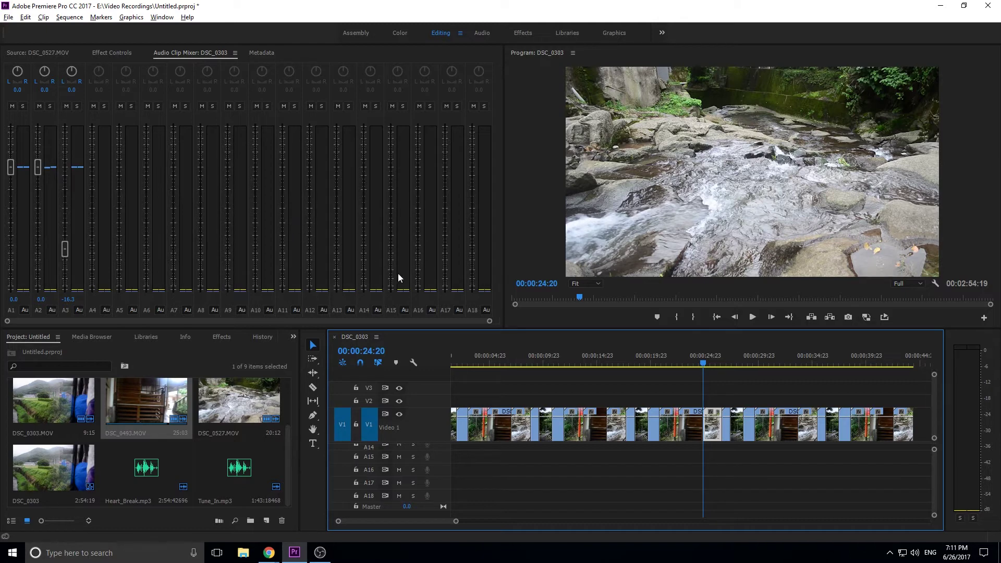
key("ctrl+z")
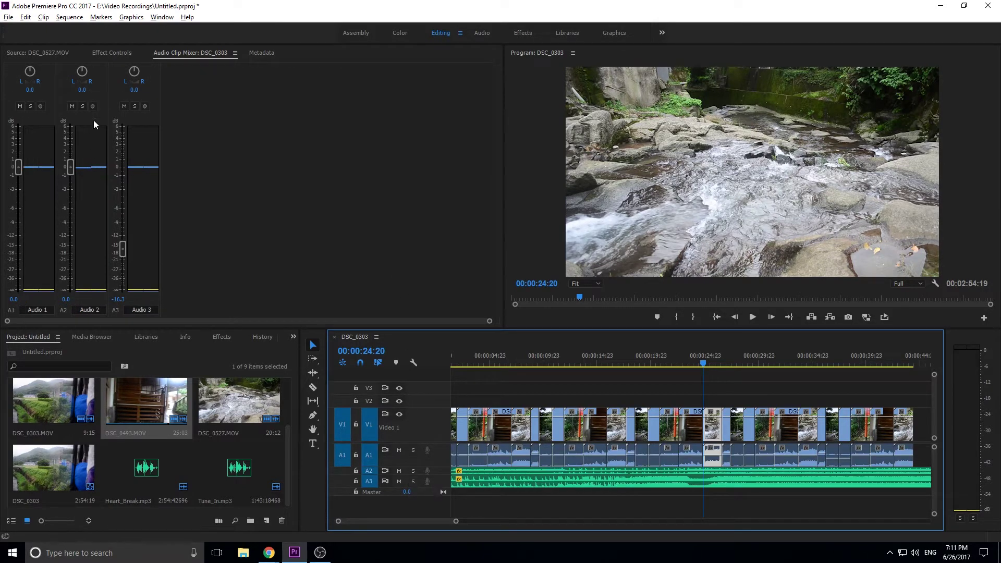
Step: Return the playhead to the sequence start and play the mix, stopping at 00:00:09:13
left_click_drag(472, 359, 397, 355)
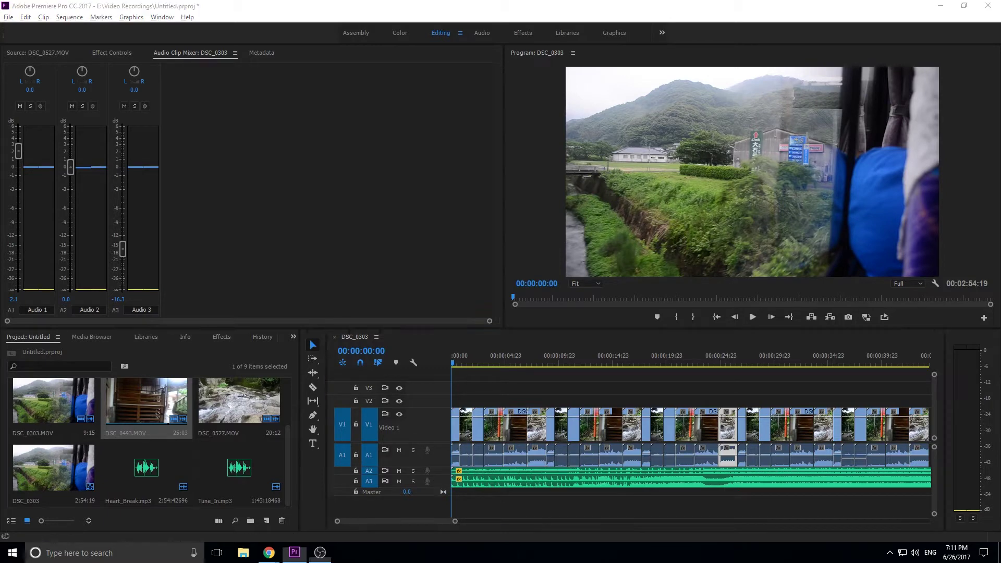
left_click_drag(511, 370, 447, 365)
key("space")
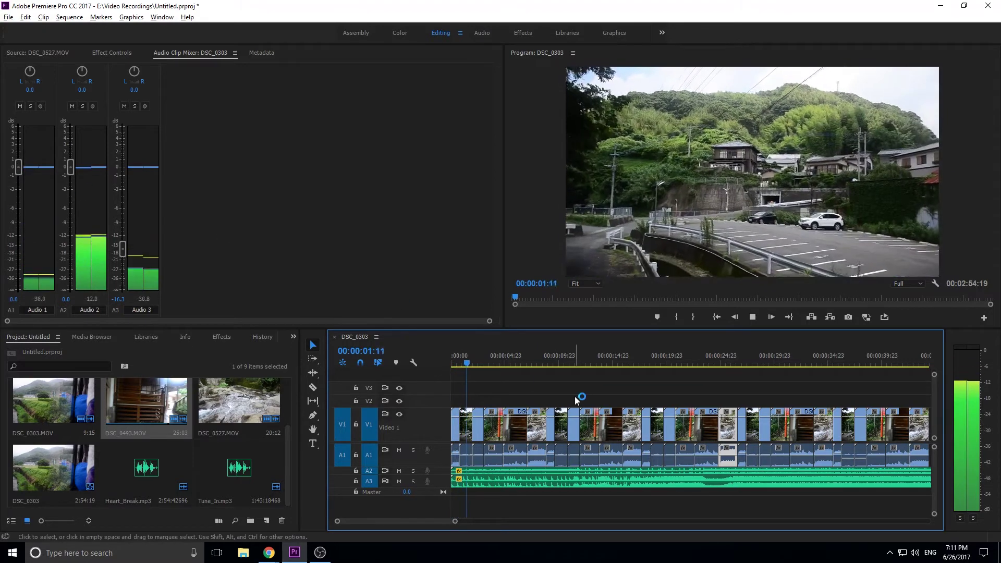
key("space")
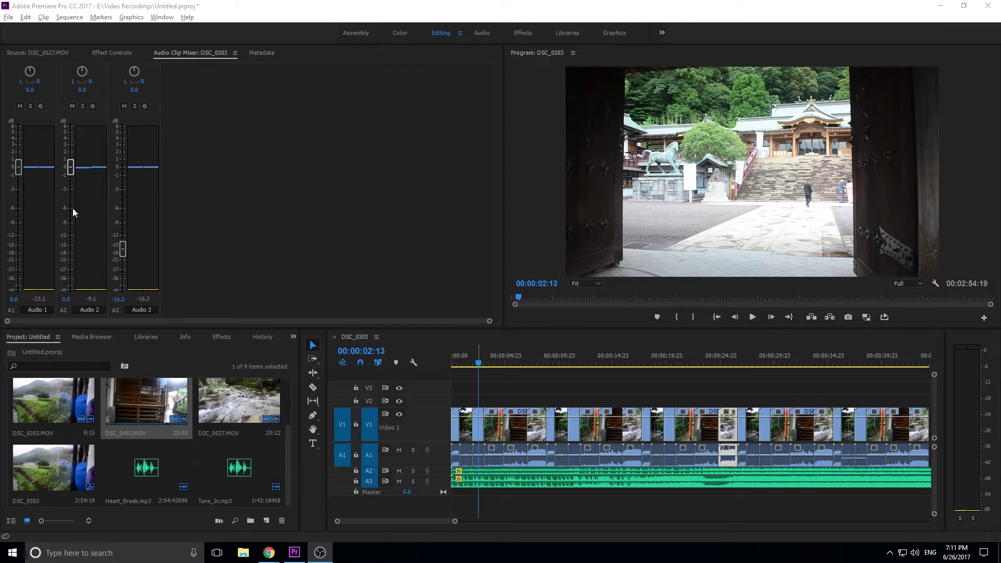
left_click(477, 365)
key("space")
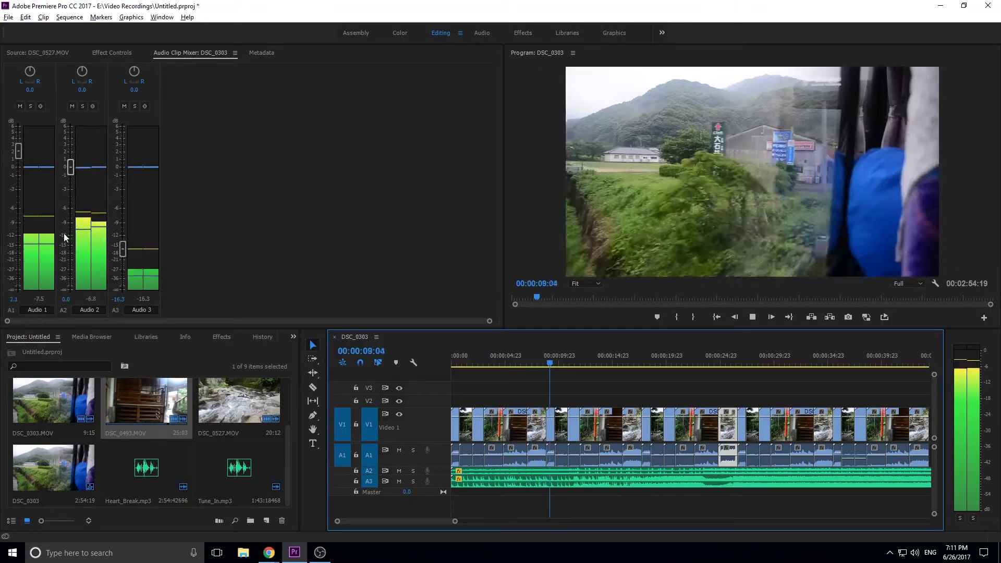
key("space")
Step: Turn on Show Channel Volume in the Audio Clip Mixer meters
right_click(96, 216)
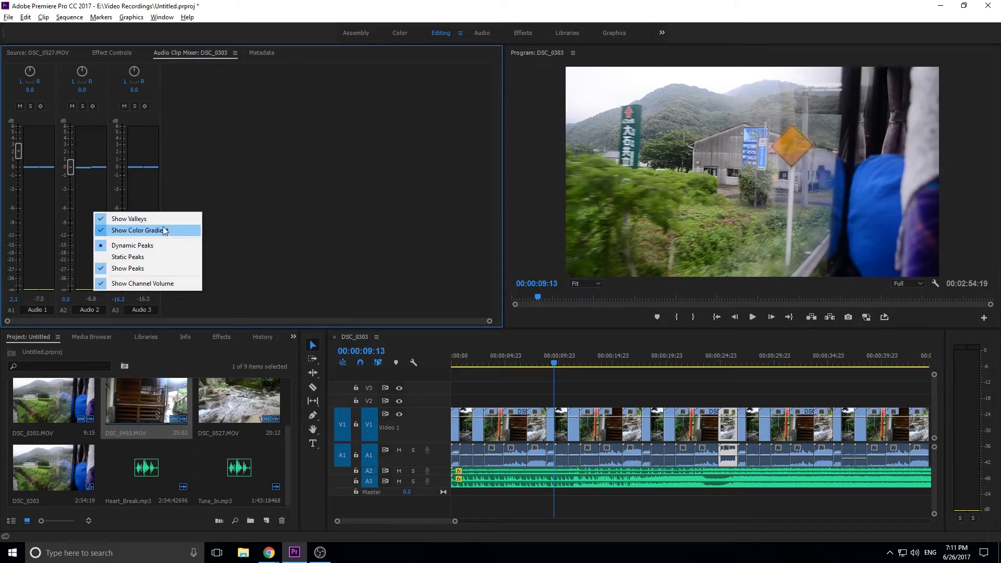
left_click(172, 283)
right_click(86, 205)
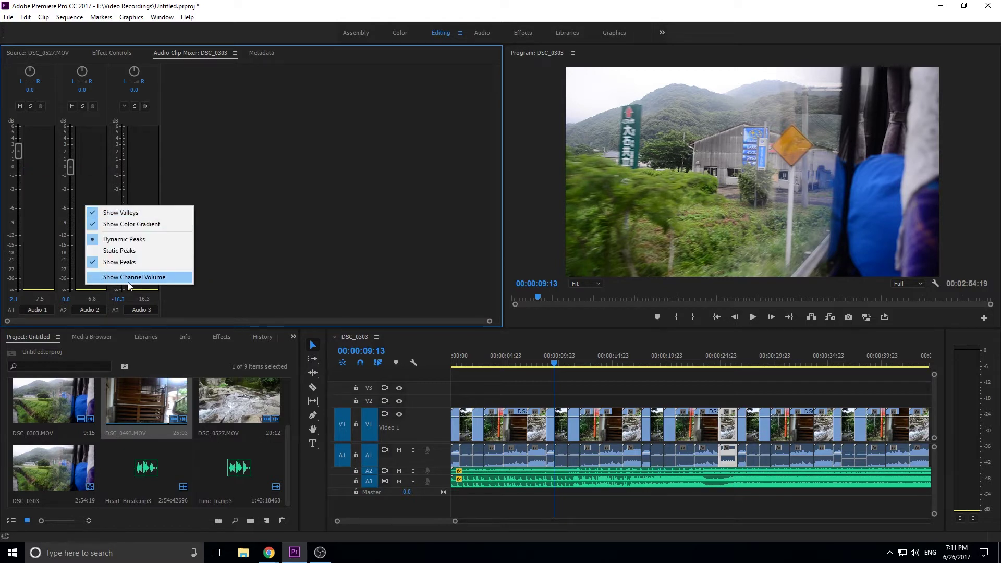
left_click(130, 277)
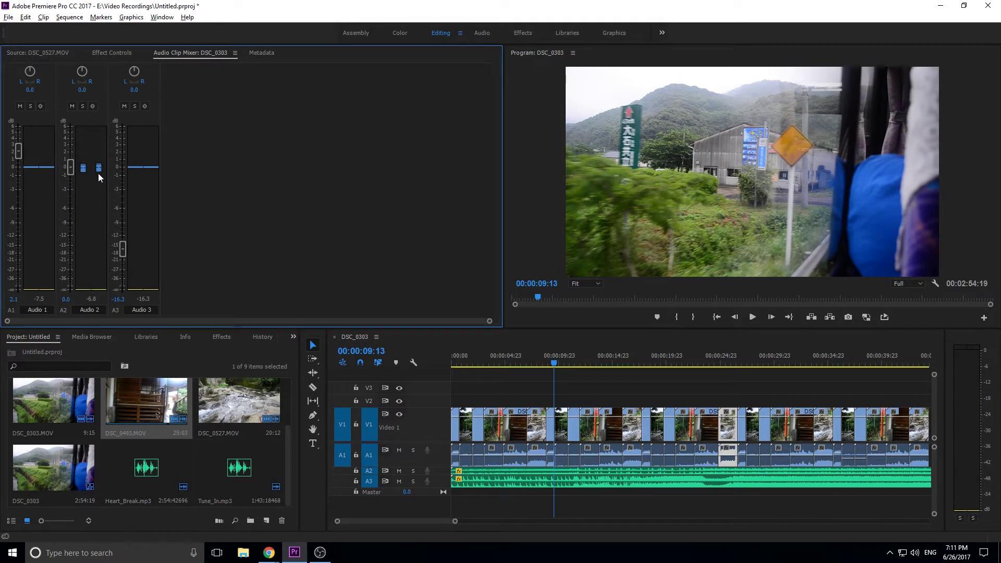
right_click(146, 208)
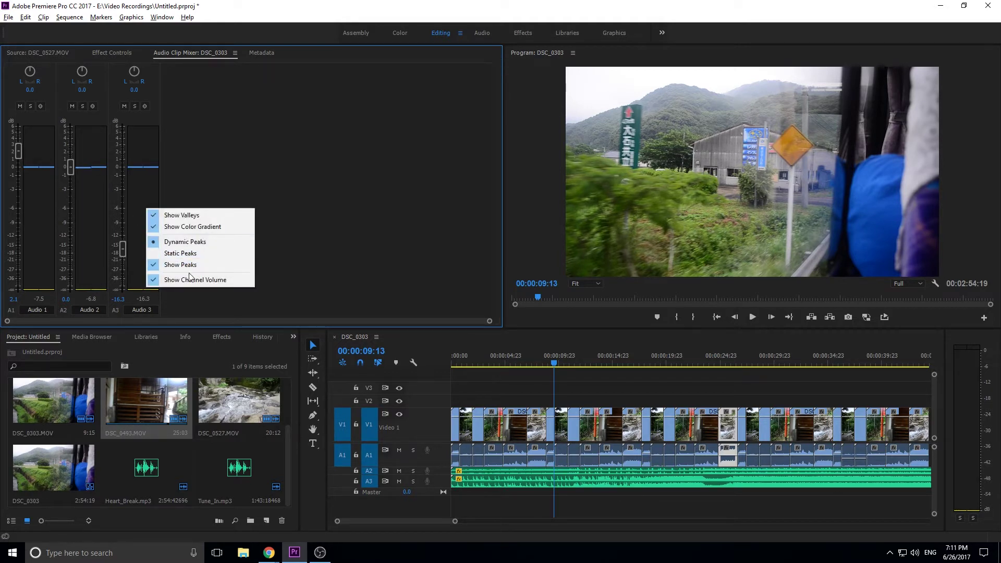
left_click(190, 278)
right_click(140, 181)
left_click(163, 253)
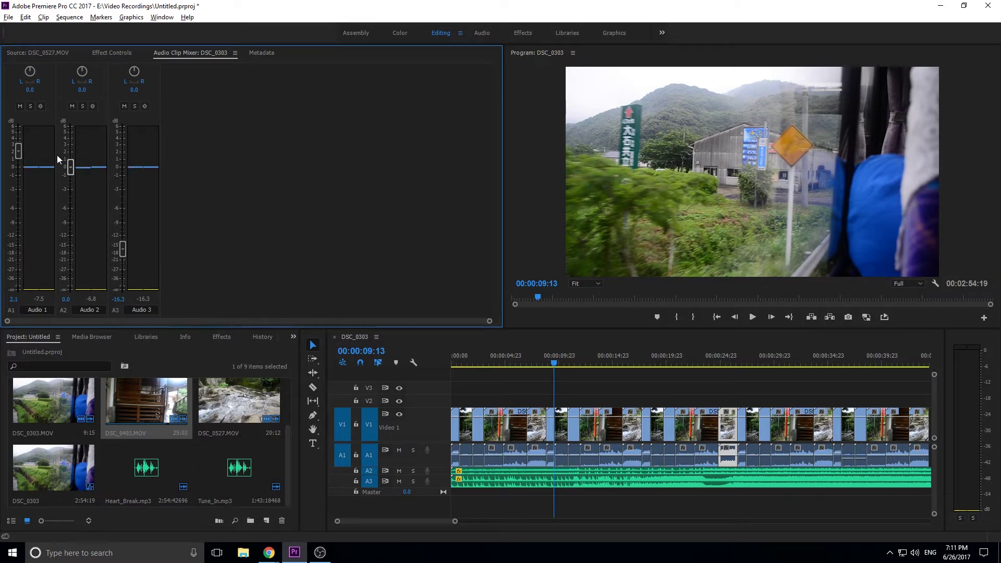
Step: Pull the left-channel volumes of Audio 1, 2 and 3 down and play back to 00:00:18:22
left_click_drag(35, 170, 31, 289)
left_click_drag(83, 167, 83, 290)
left_click_drag(135, 173, 135, 289)
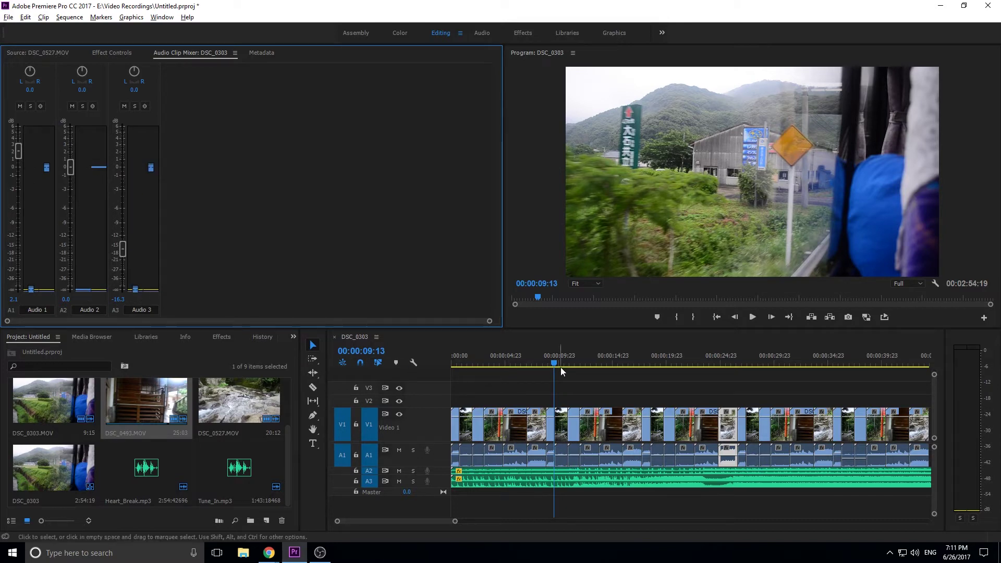
key("space")
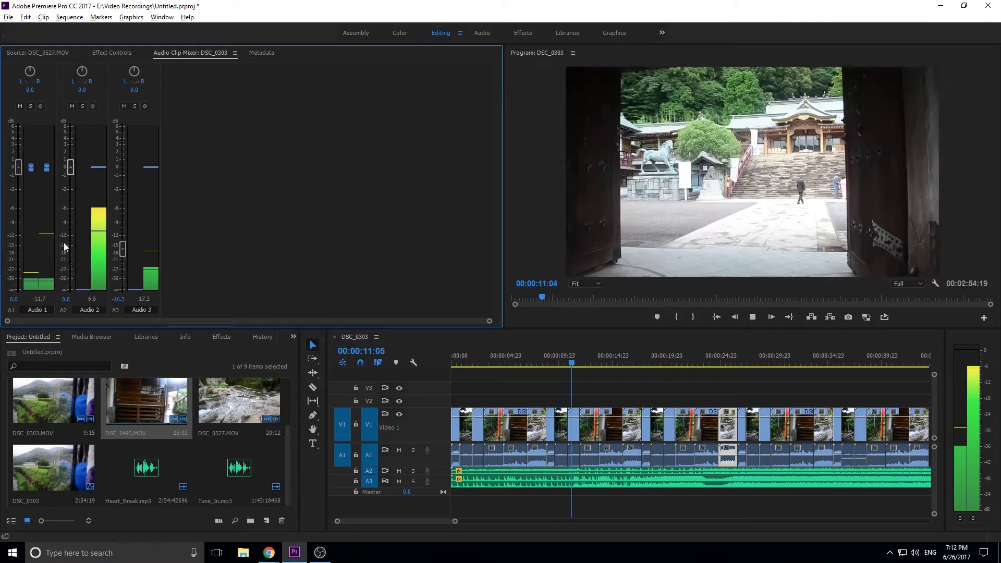
key("space")
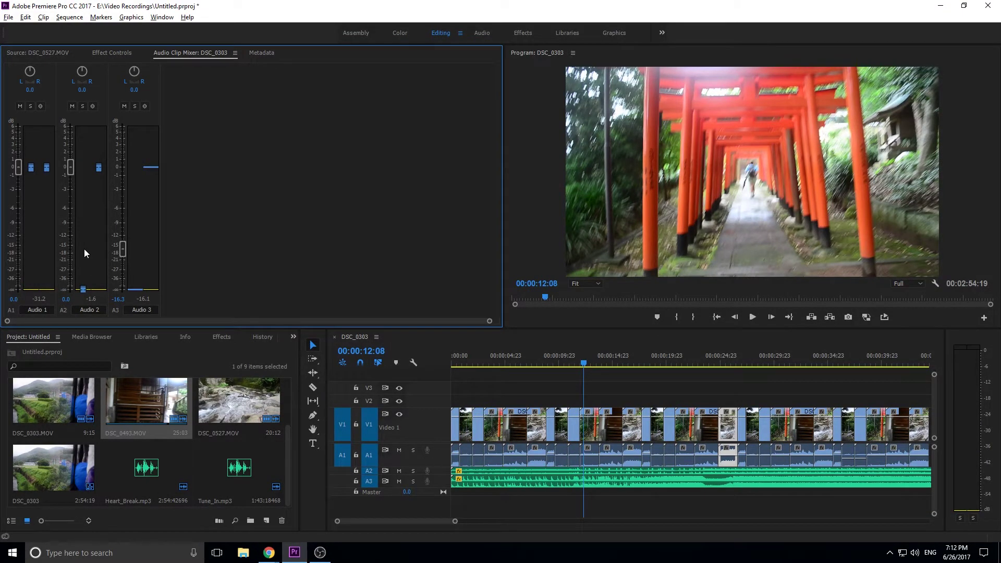
key("space")
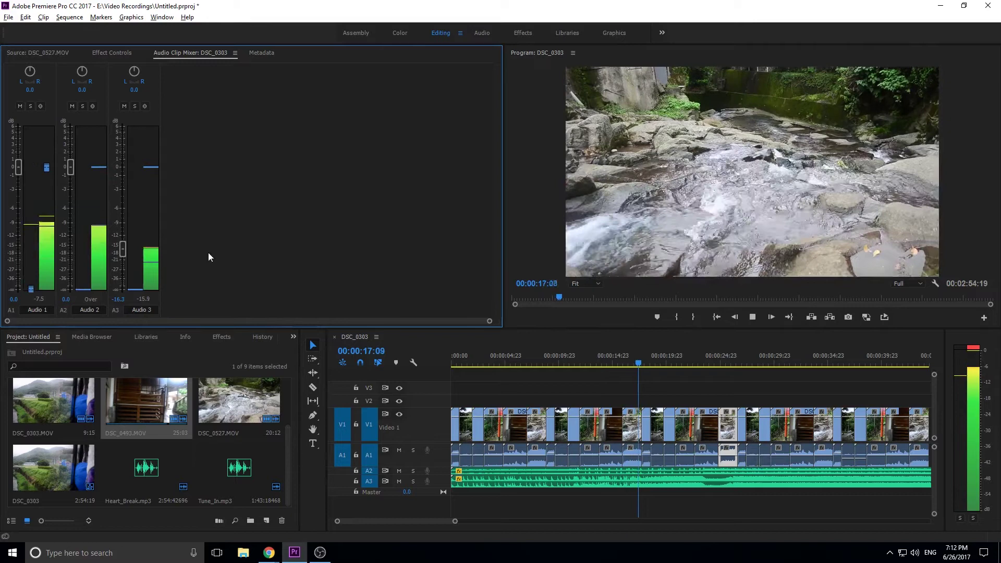
key("space")
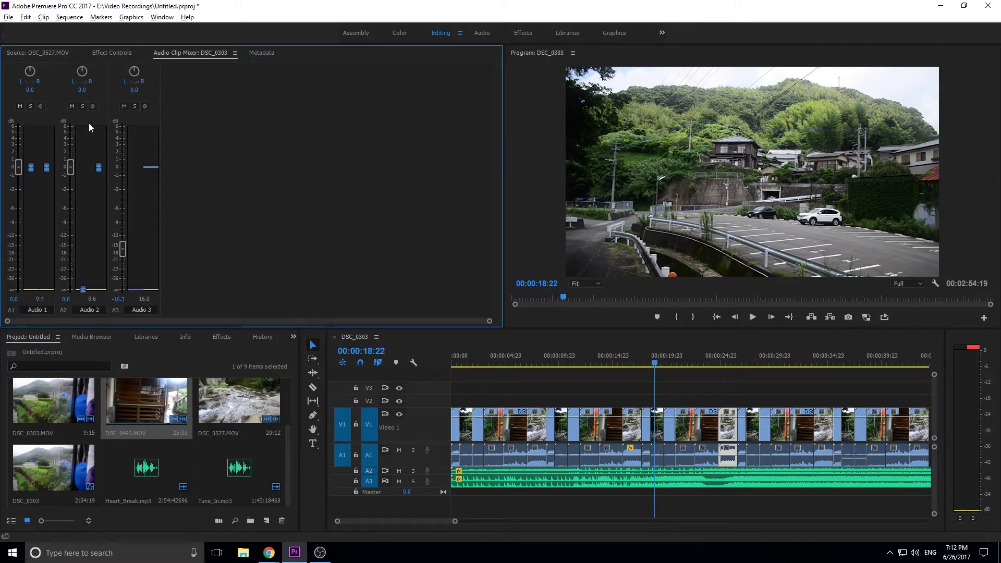
Step: Pan Audio 2 left, pan Audio 3 right to 8.0, and raise Audio 3 to -10.2 dB
mouse_move(82, 90)
left_mouse_down()
mouse_move(72, 89)
mouse_move(89, 90)
left_mouse_up()
left_click_drag(137, 91, 142, 91)
left_click_drag(123, 249, 123, 228)
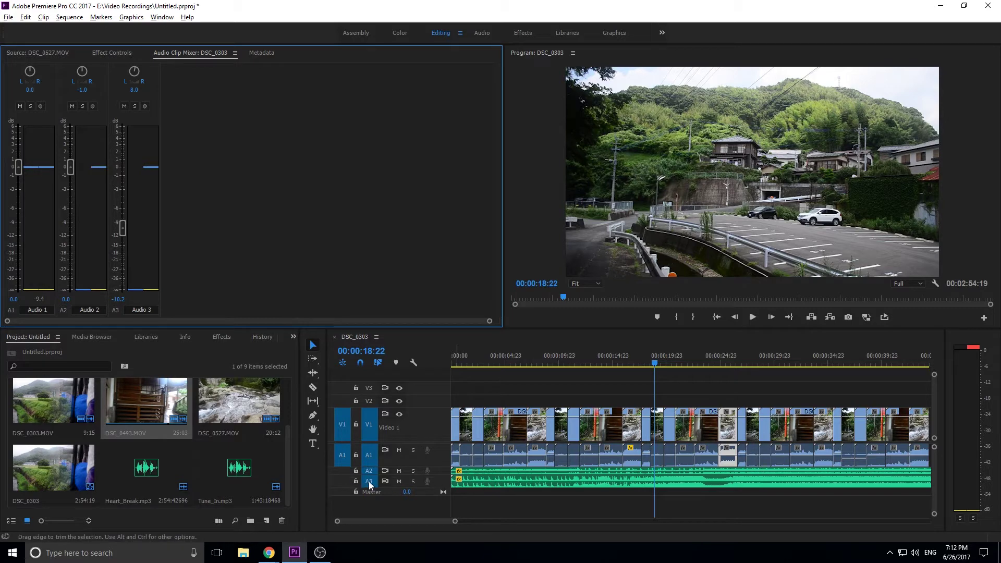
Step: Expand the A3 music track to show its waveform
double_click(346, 478)
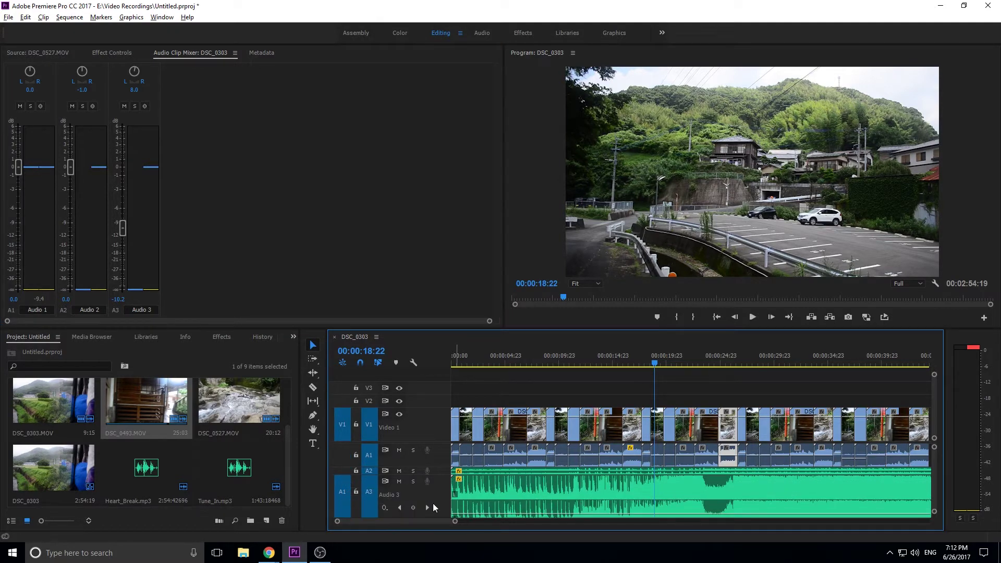
scroll(671, 500, "down", 1)
scroll(634, 502, "up", 1)
scroll(937, 482, "down", 2)
Step: Review the clip keyframe and timeline display options, raise Audio 3 to -3.8 dB, and show Effect Controls
right_click(706, 459)
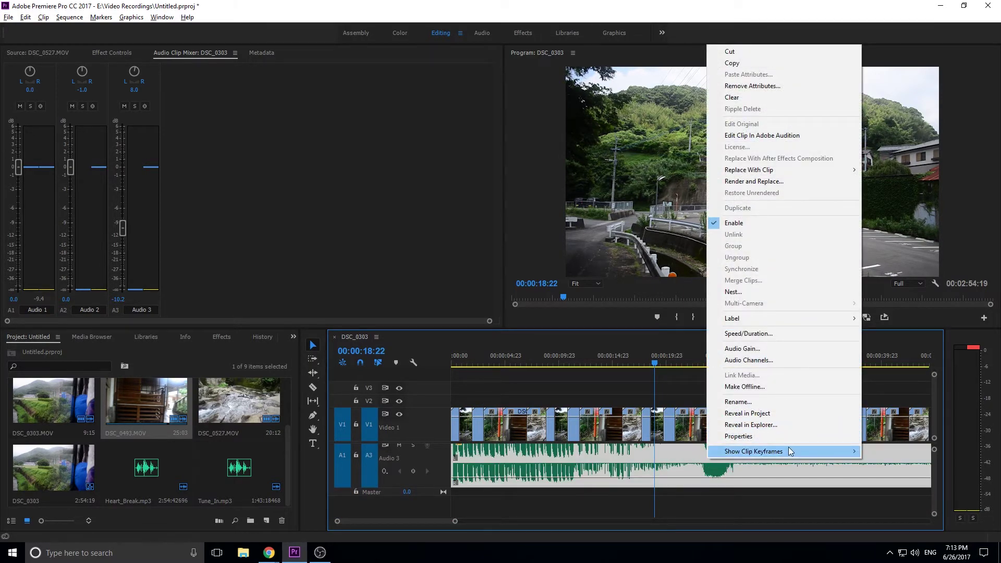
left_click(556, 486)
left_click(413, 363)
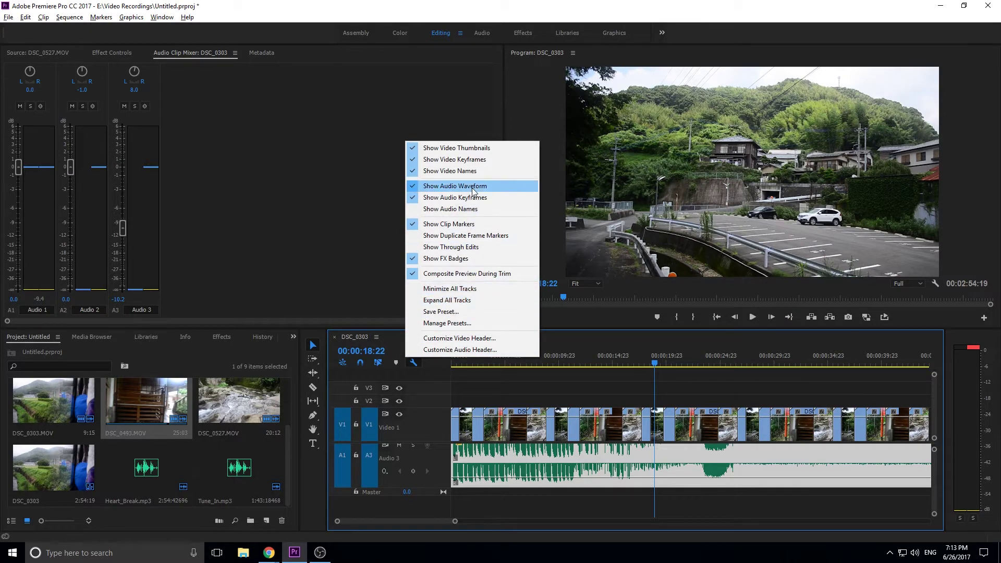
left_click(587, 496)
left_click_drag(122, 232, 123, 180)
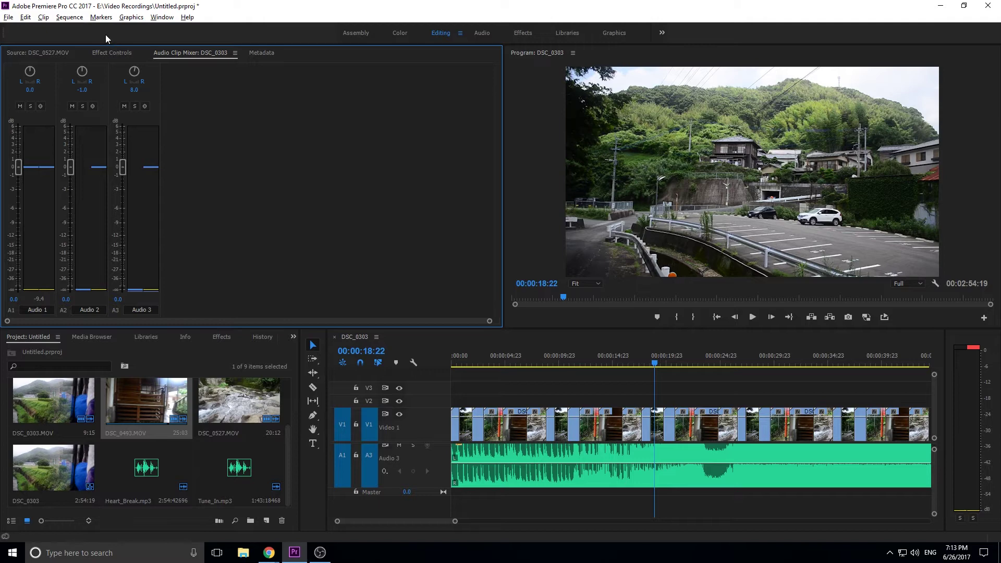
left_click(110, 52)
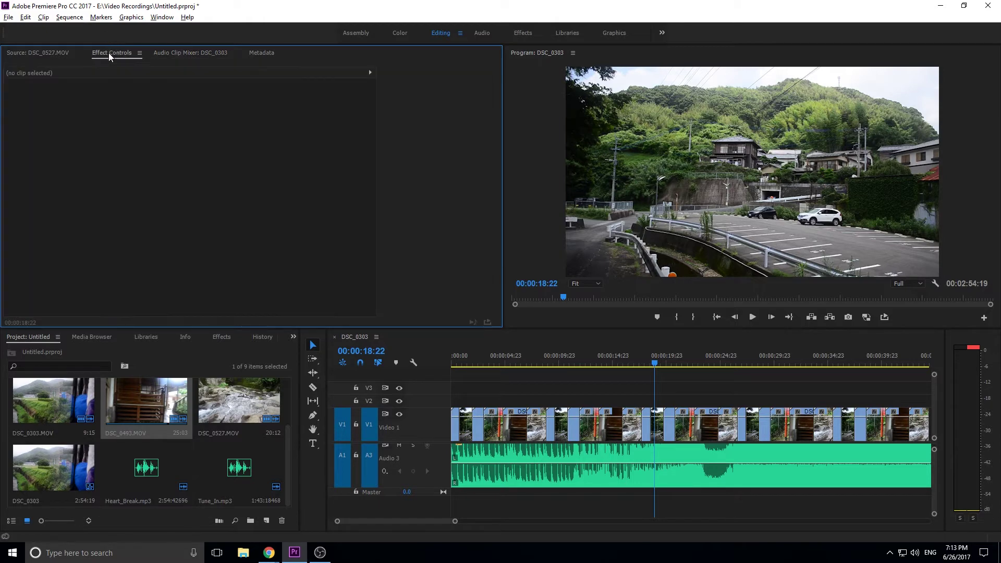
Step: Select Tune_In.mp3 and keyframe its Level down to -16.3 dB at 00:00:29:05
left_click(610, 446)
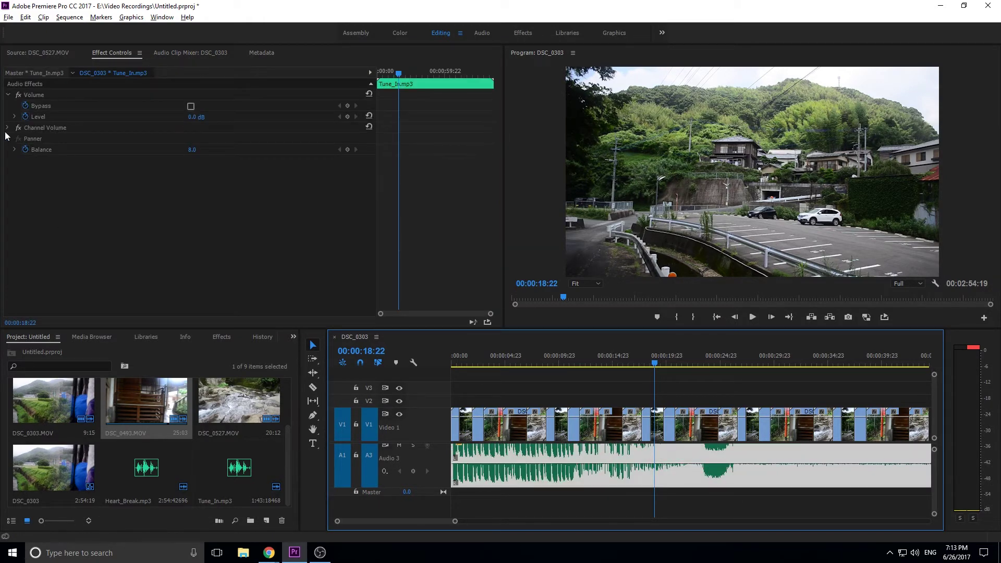
left_click_drag(192, 120, 177, 118)
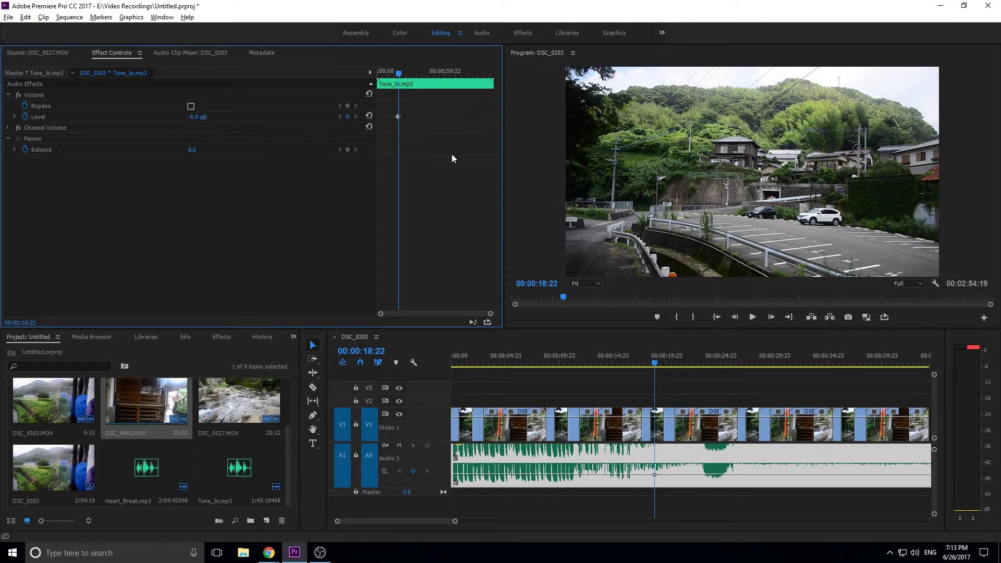
left_click(766, 357)
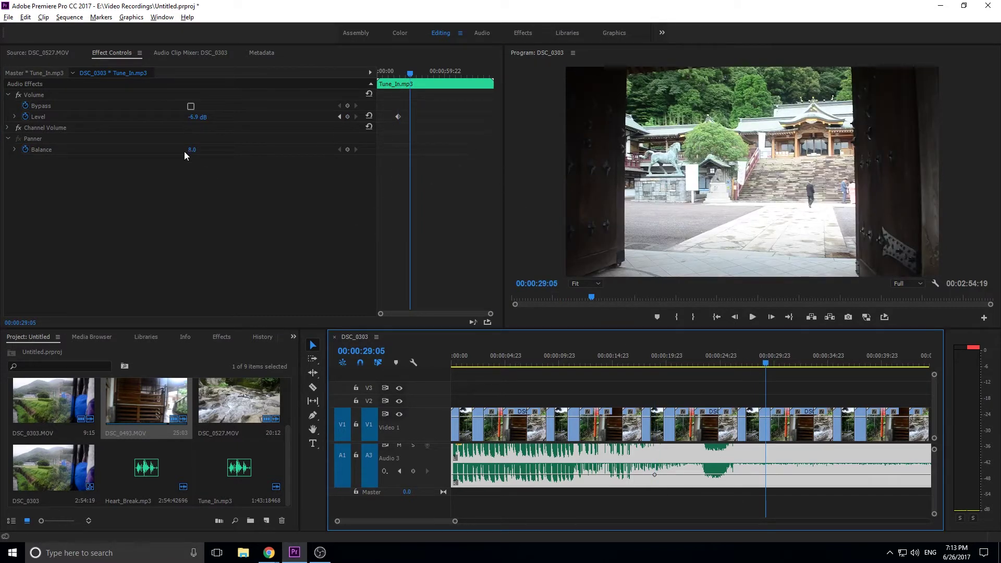
left_click_drag(196, 116, 206, 120)
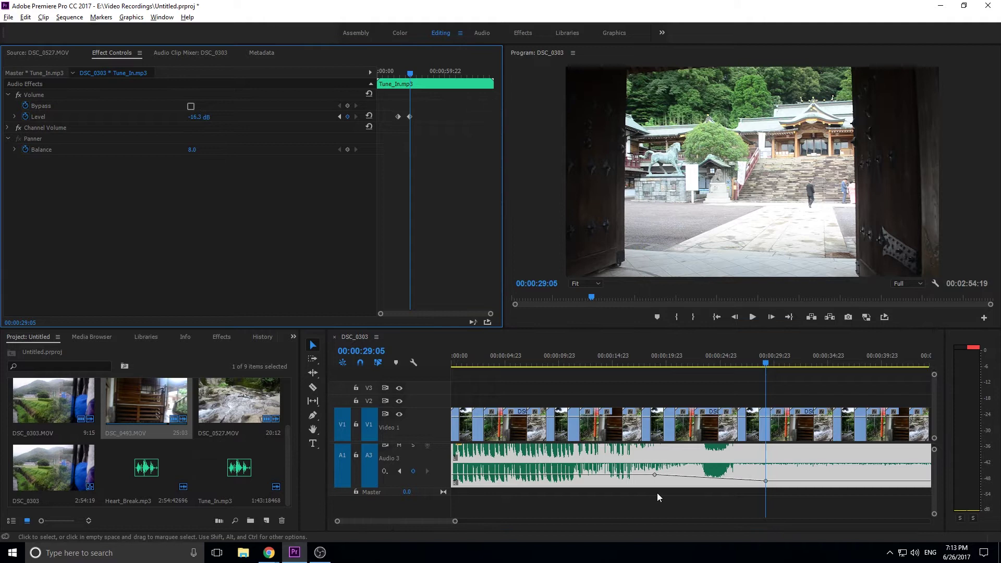
Step: In the Audio Clip Mixer, rework the Audio 3 level while scrubbing to 00:00:35:04
left_click(179, 53)
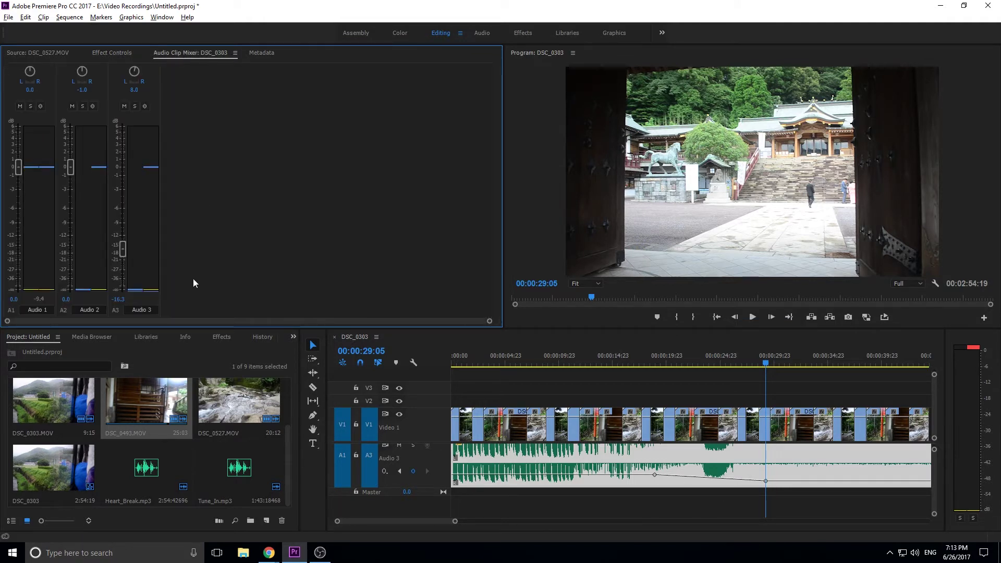
left_click_drag(124, 249, 123, 188)
left_click_drag(798, 359, 830, 359)
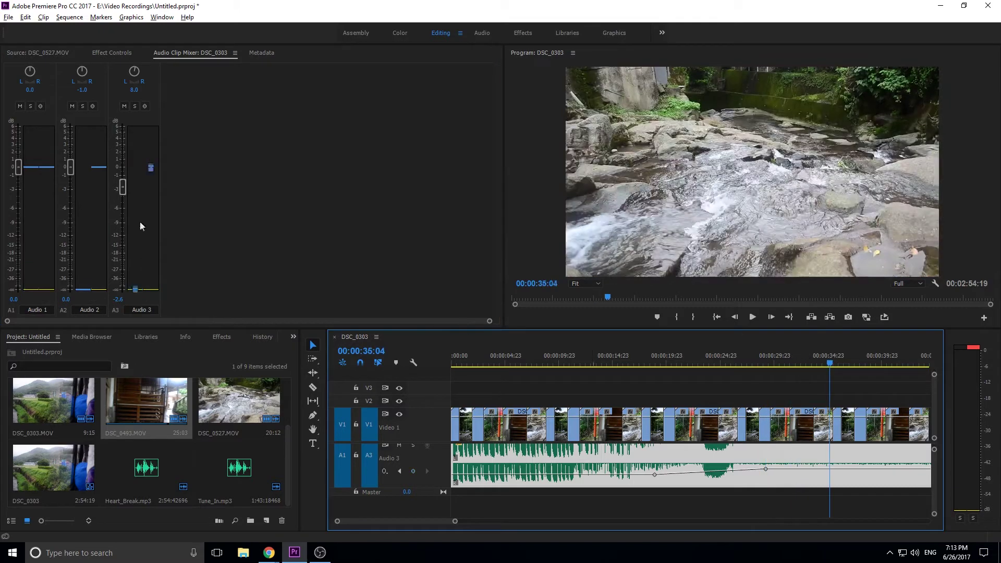
left_click_drag(119, 183, 125, 230)
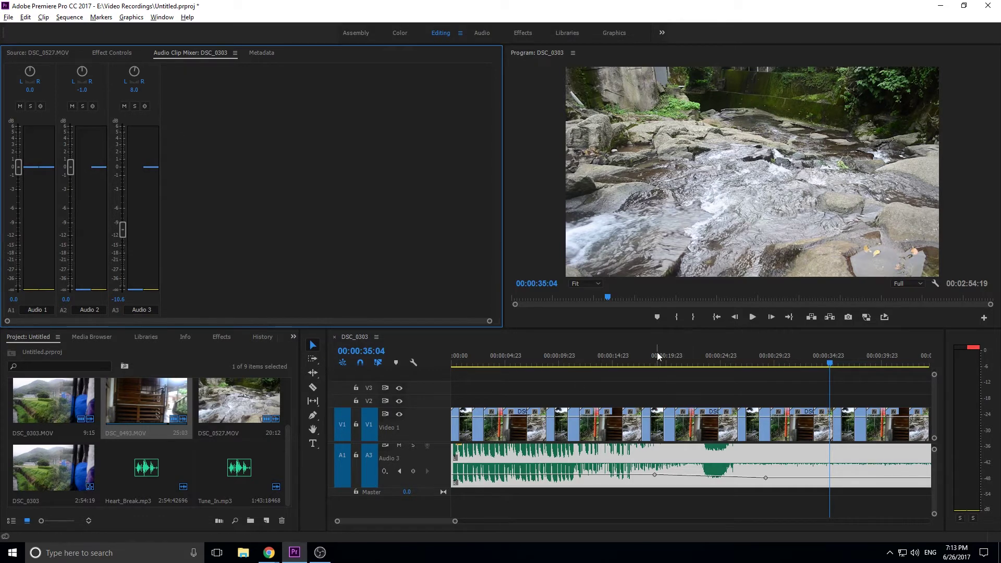
Step: Jump to the sequence start and enable Write Keyframes on Audio 2
left_click_drag(657, 355, 462, 350)
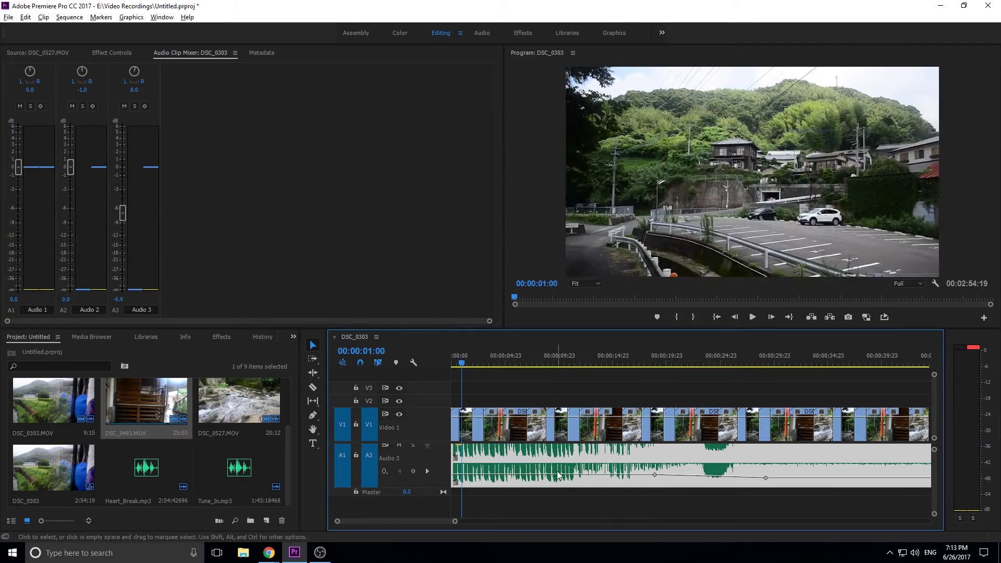
key("Home")
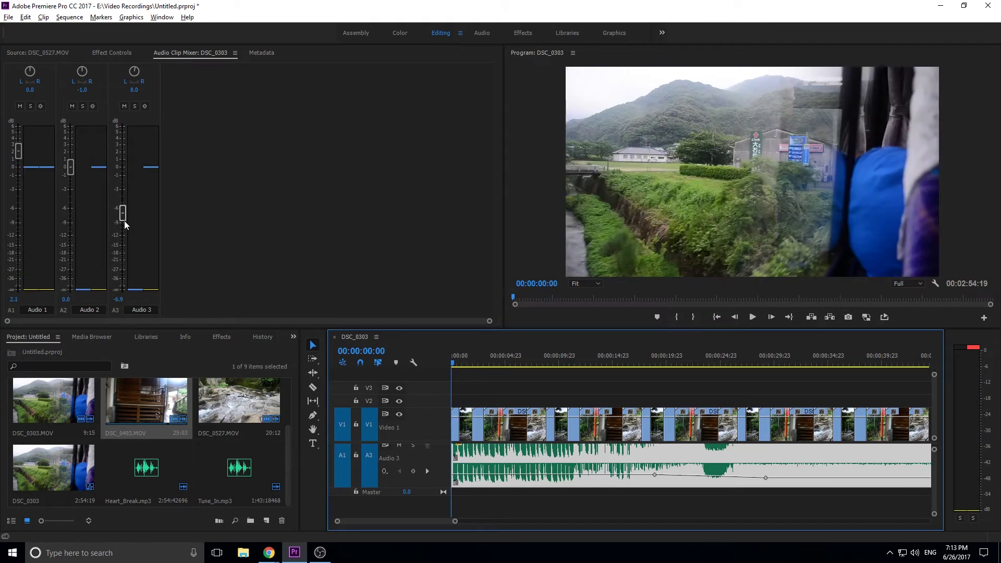
left_click(93, 106)
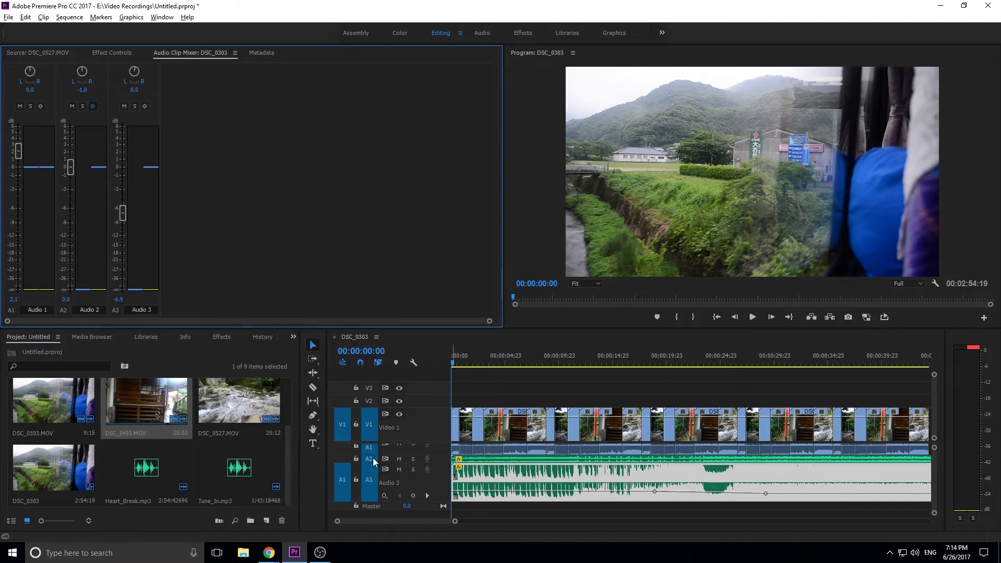
Step: Record an Audio 2 fade-in from -∞ at the start up to full level at 00:00:11:21
scroll(373, 458, "up", 3)
left_click(478, 471)
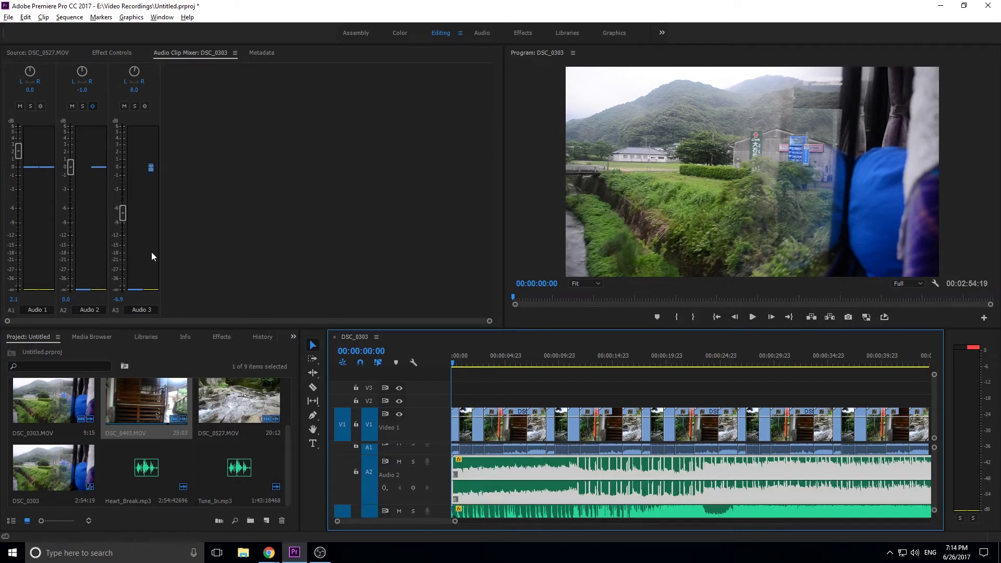
left_click(92, 106)
left_click_drag(70, 167, 70, 292)
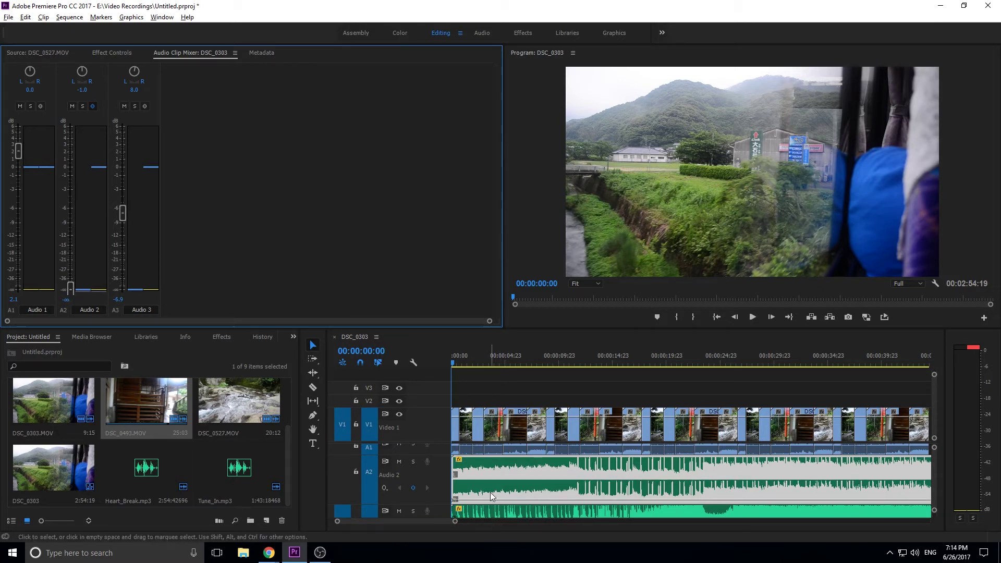
left_click(515, 364)
left_click(579, 364)
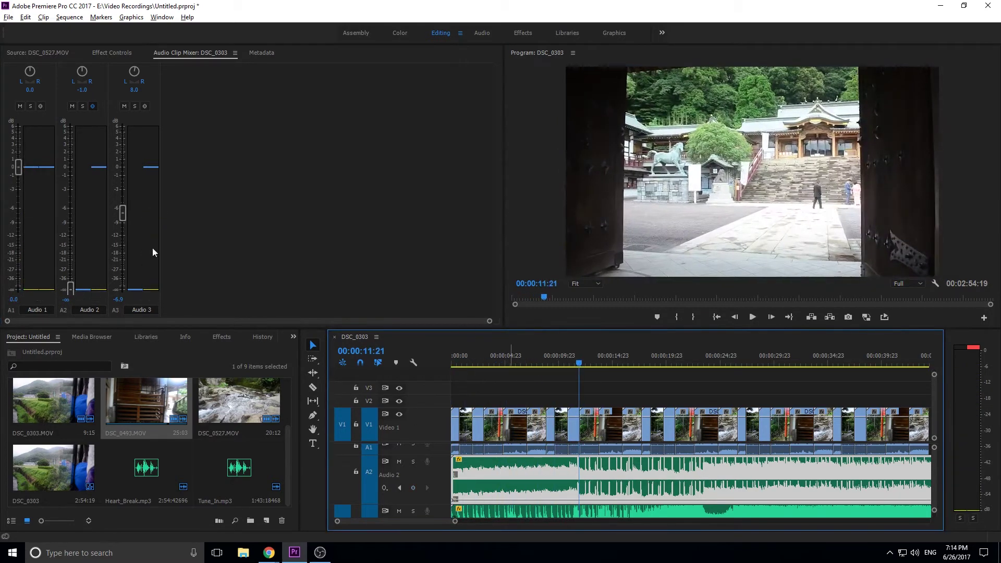
left_click_drag(70, 289, 68, 167)
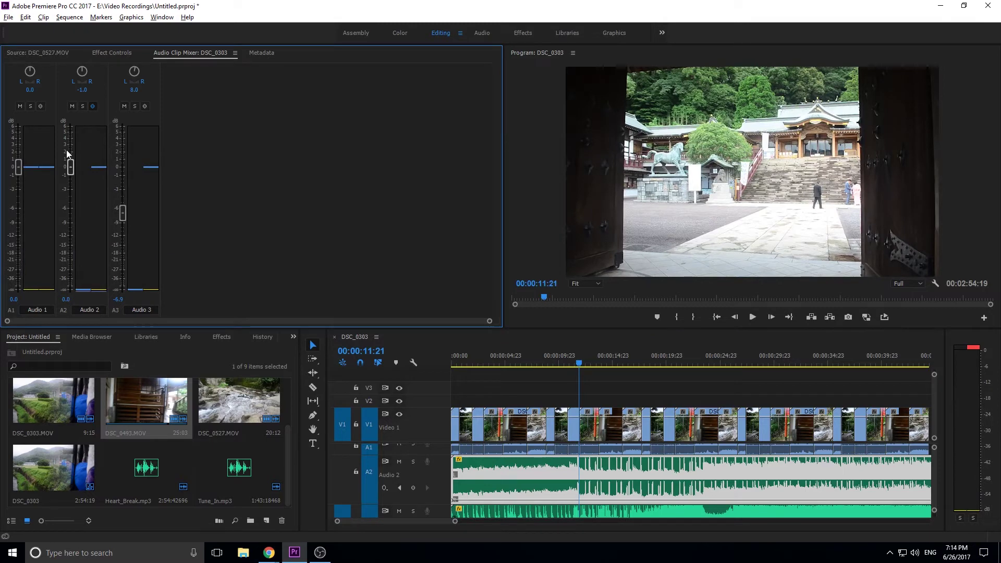
key("Home")
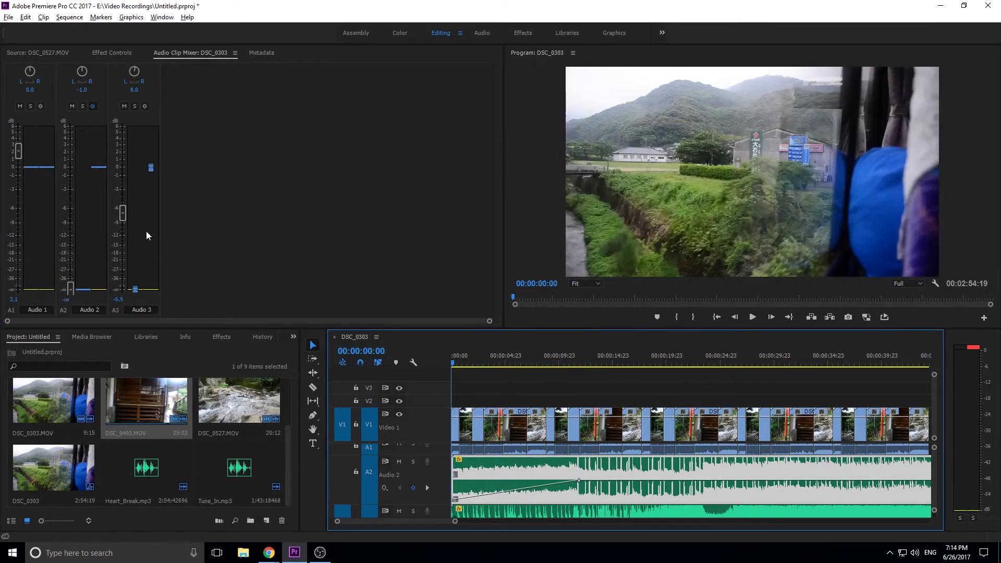
Step: Raise Audio 3 to about -0.6 dB at the start, then lower it at 00:00:11:22
left_click_drag(123, 213, 123, 172)
left_click_drag(581, 358, 580, 358)
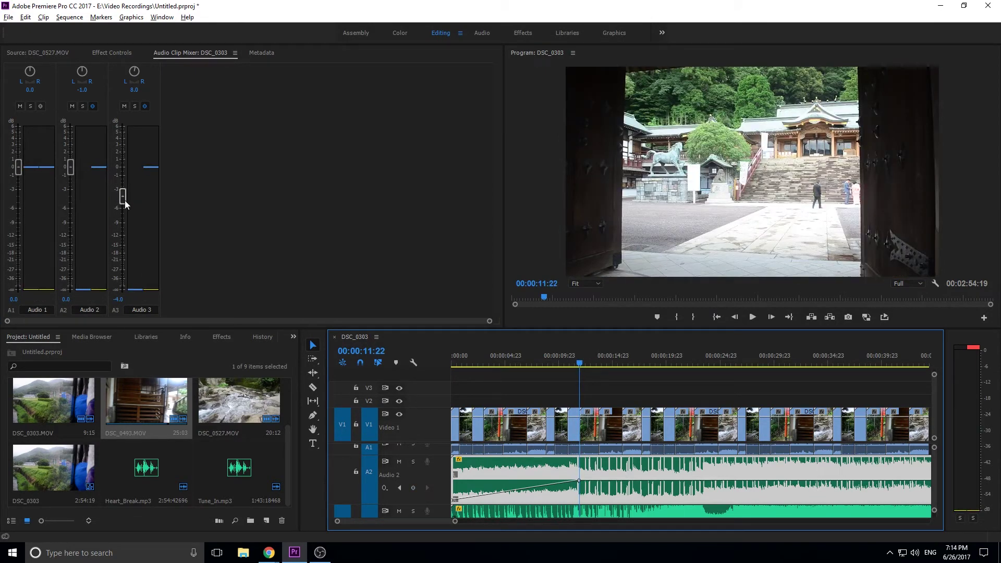
left_click_drag(123, 196, 130, 324)
left_click_drag(549, 356, 396, 353)
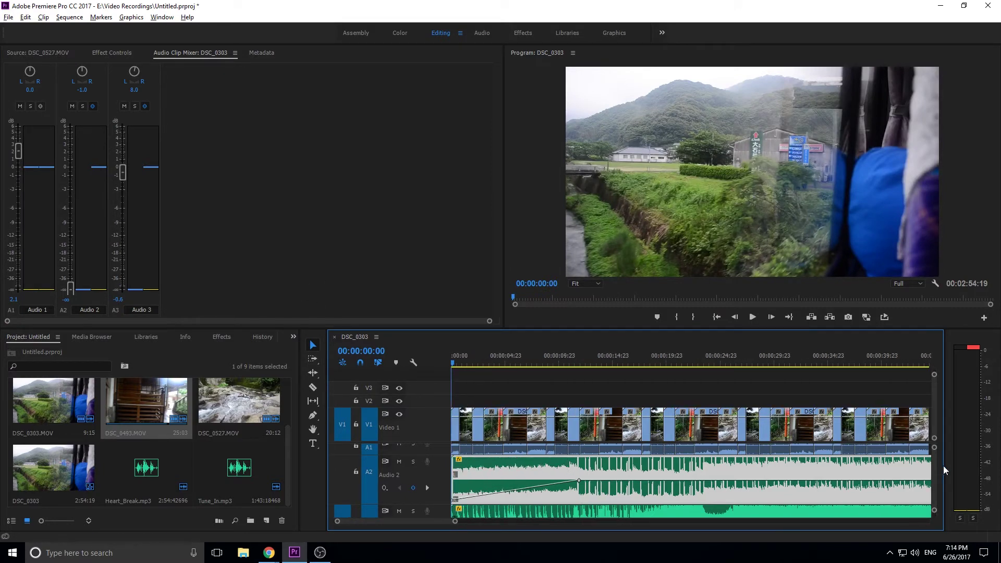
scroll(928, 465, "down", 3)
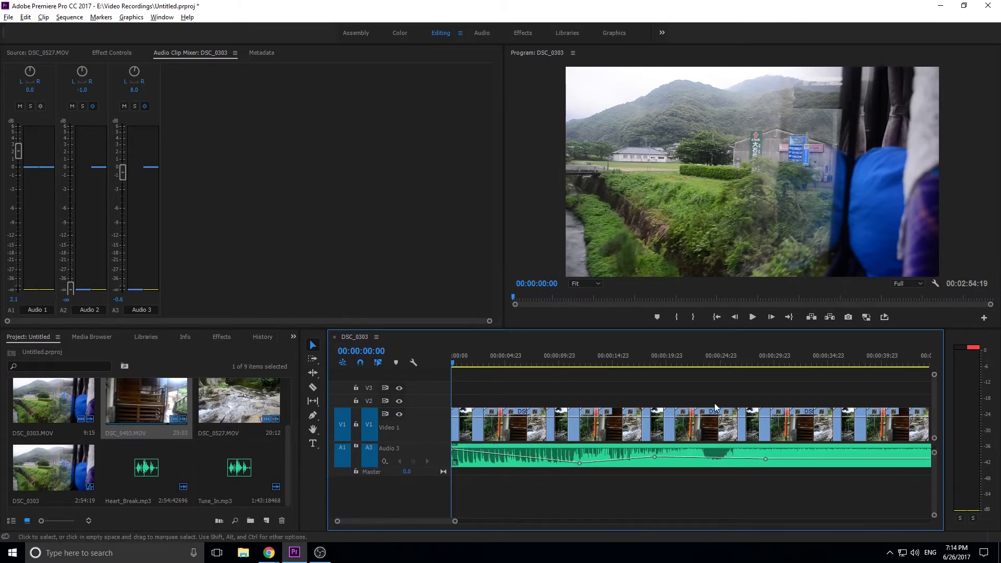
Step: Play the mix from the start to check the fades, stopping at 00:00:13:02
key("space")
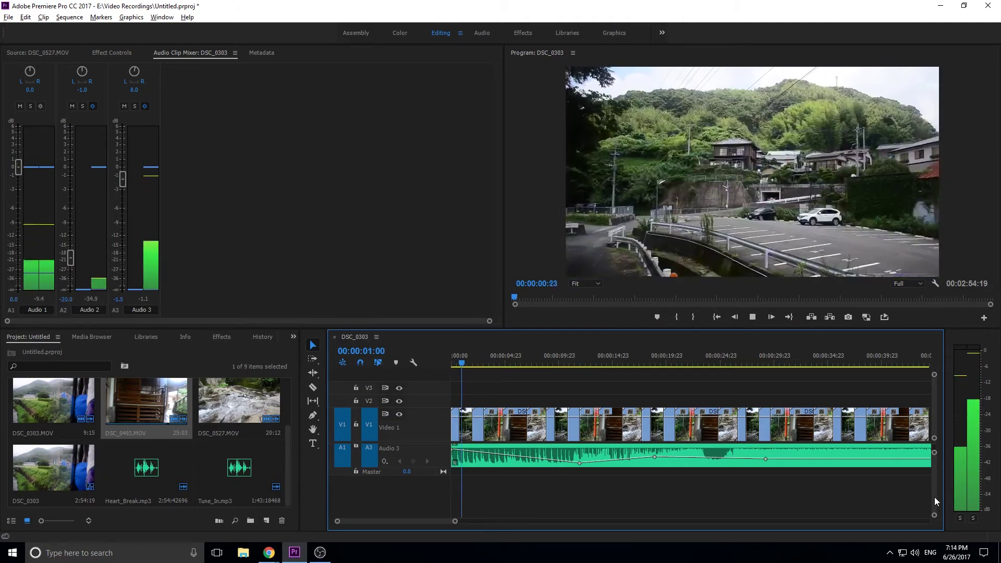
scroll(934, 496, "up", 3)
scroll(934, 490, "down", 2)
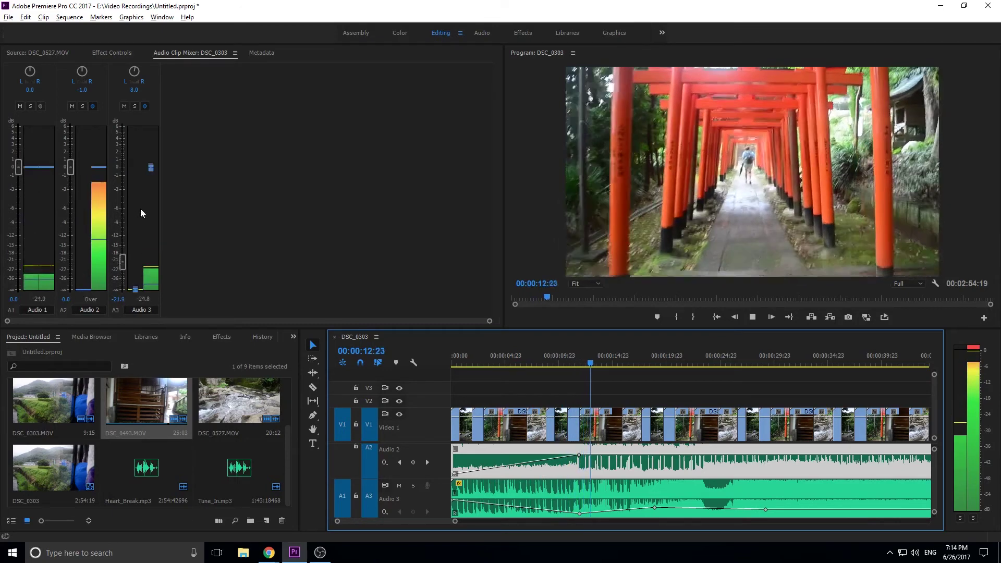
key("space")
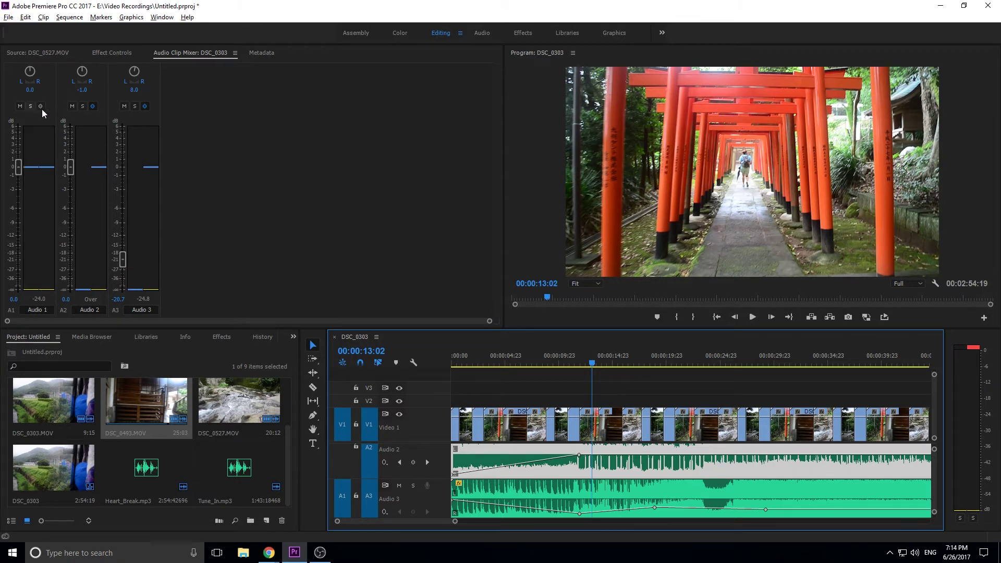
scroll(376, 486, "down", 5)
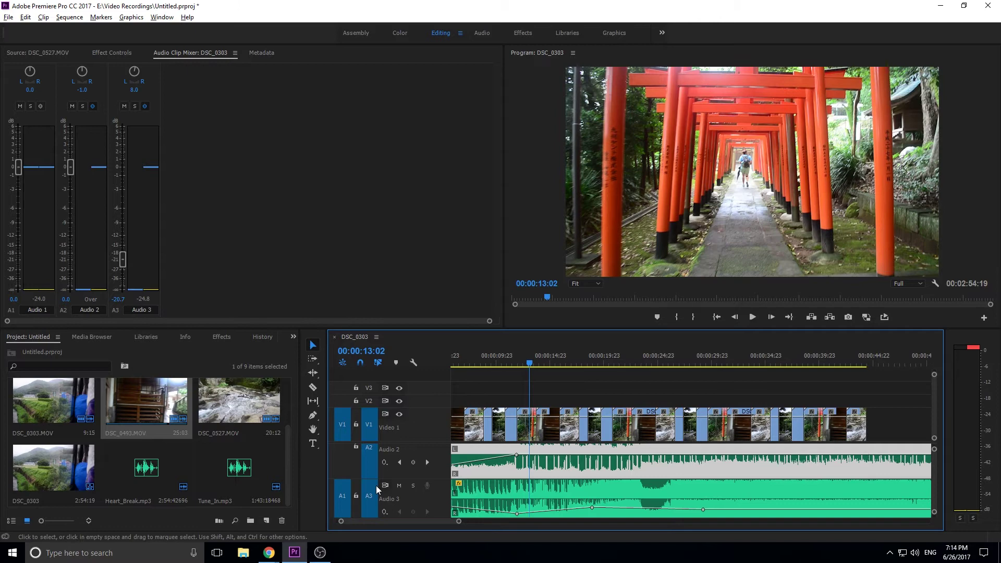
right_click(385, 513)
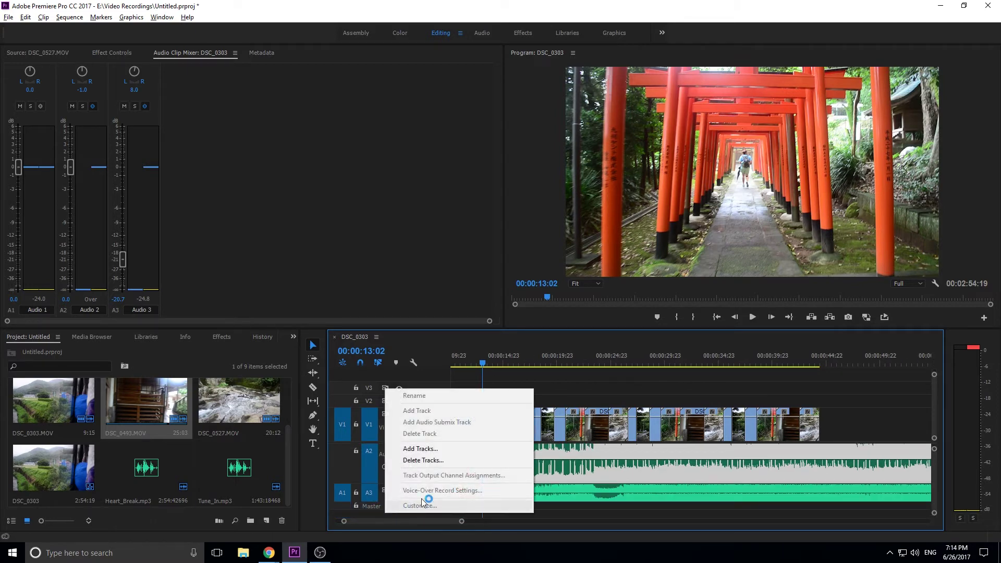
left_click(425, 449)
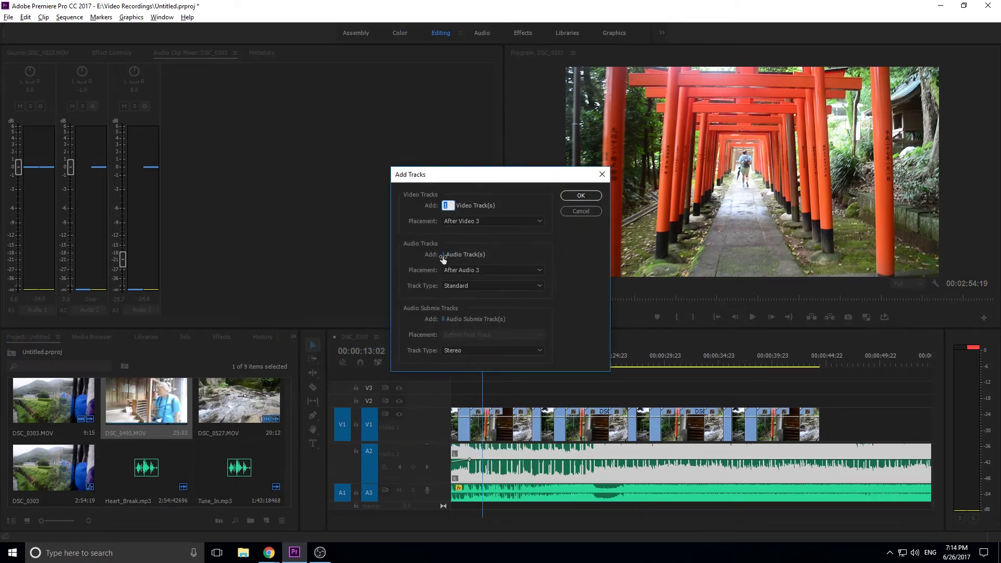
left_click_drag(445, 254, 553, 233)
left_click(580, 197)
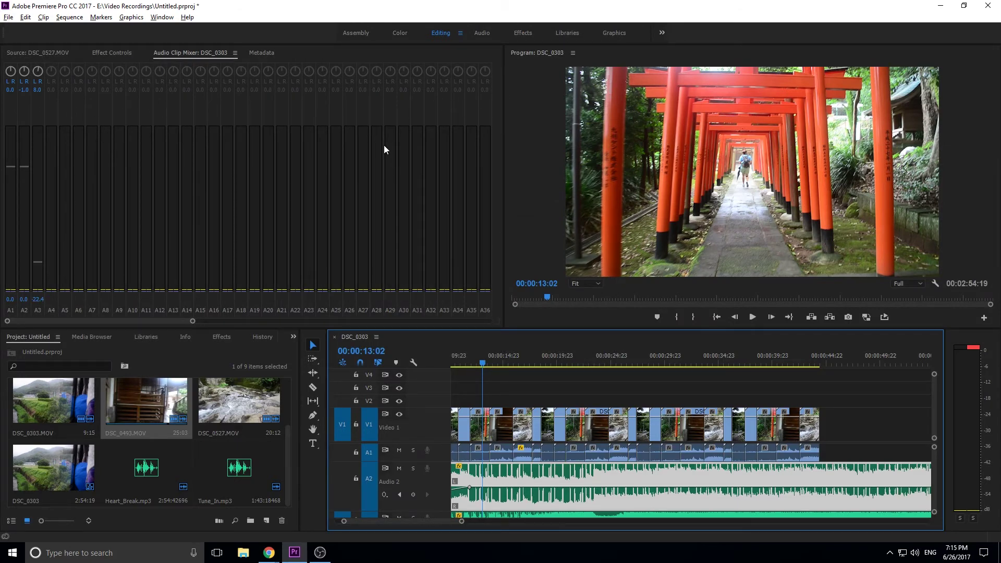
key("ctrl+z")
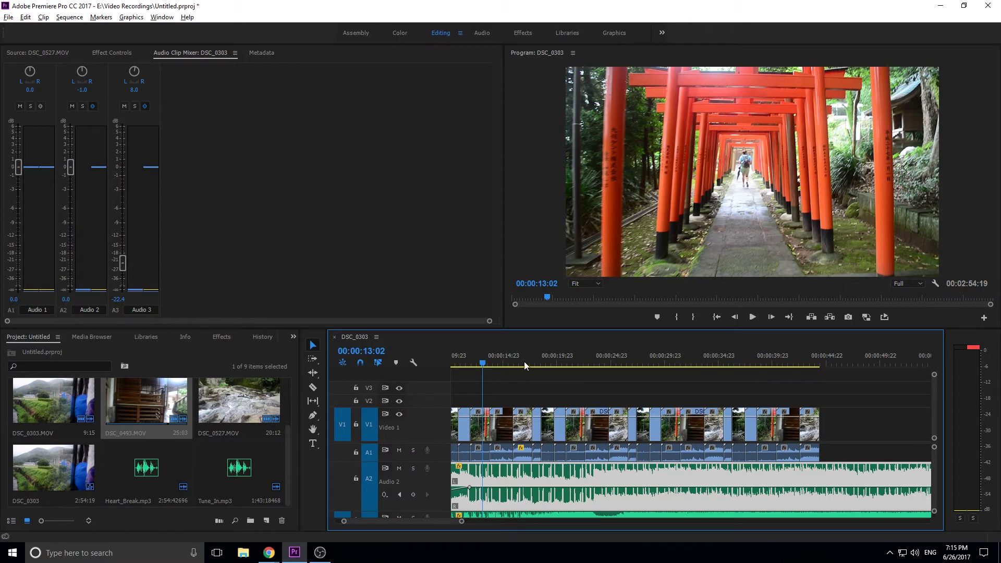
left_click_drag(524, 364, 105, 180)
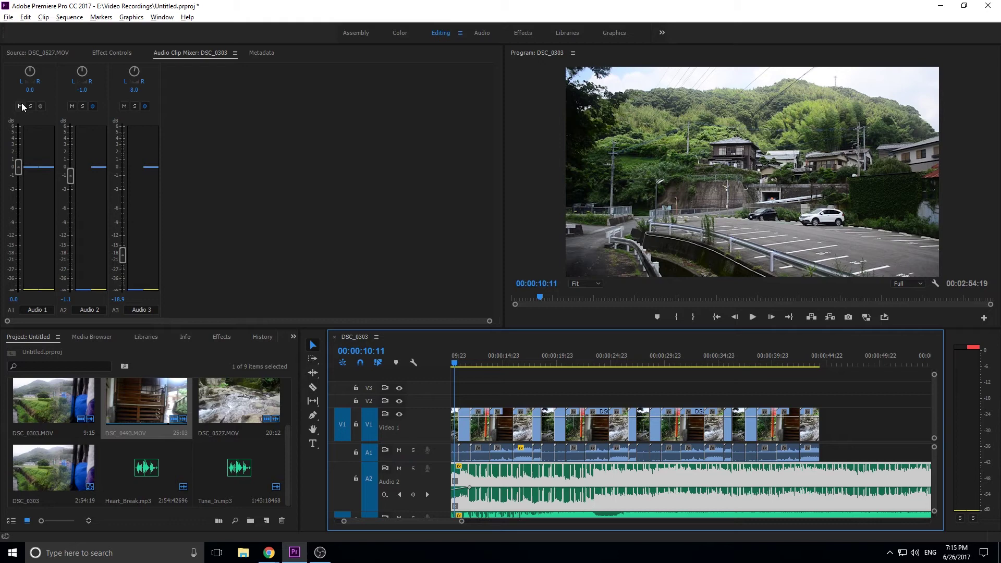
left_click(83, 107)
key("space")
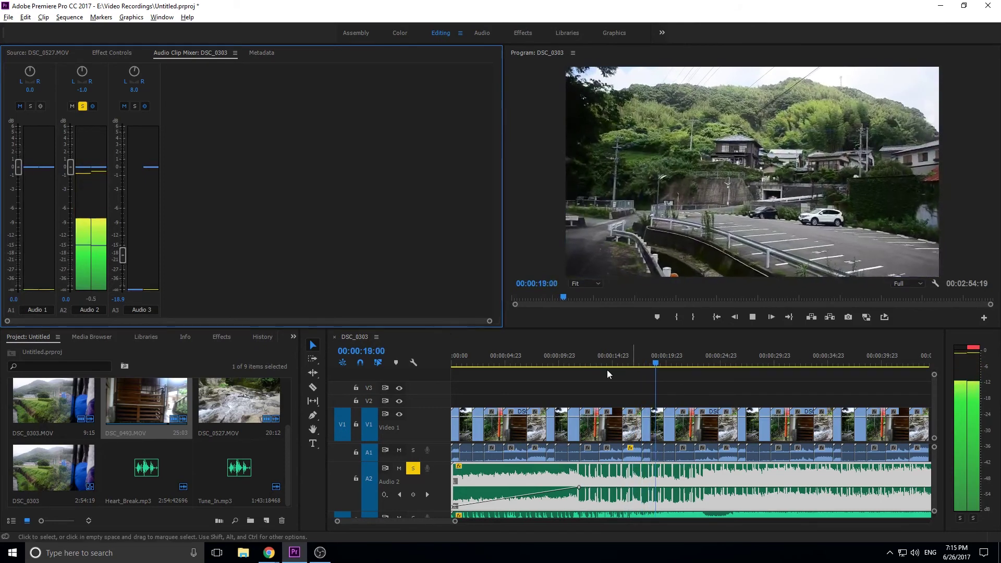
key("space")
left_click(83, 106)
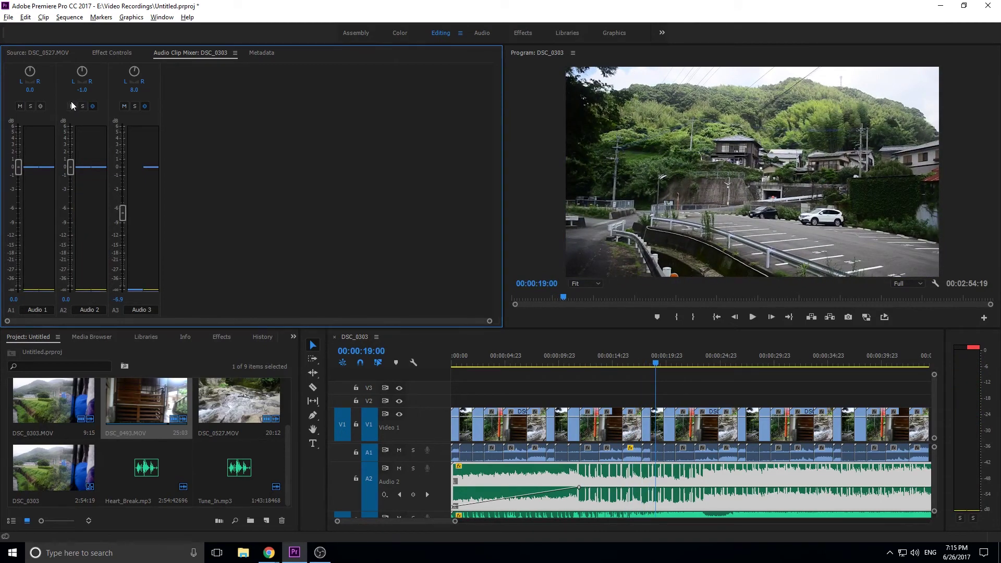
left_click(72, 106)
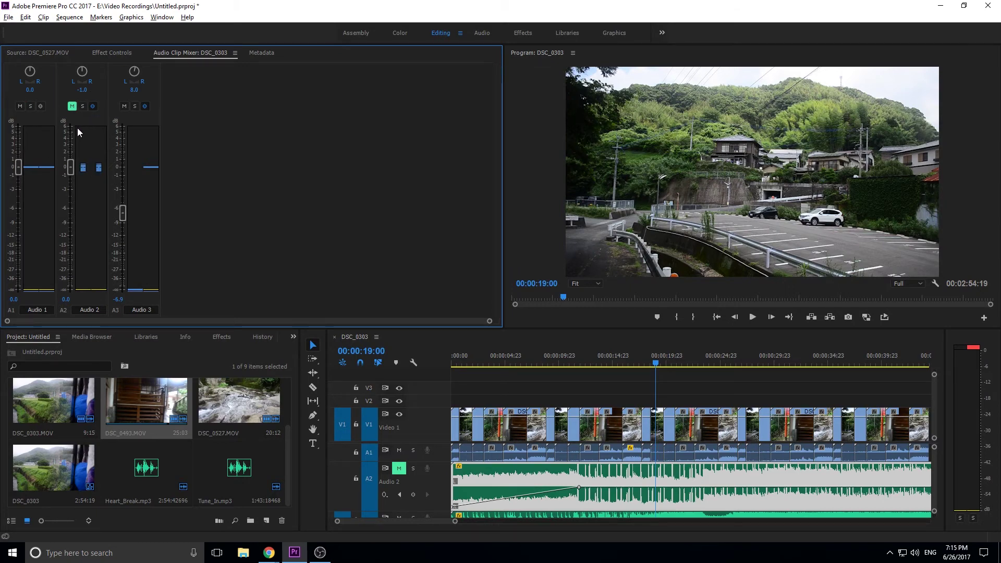
left_click(72, 106)
Step: Replace the Audio 2 track name in the mixer with 'Music 1'
left_click(99, 310)
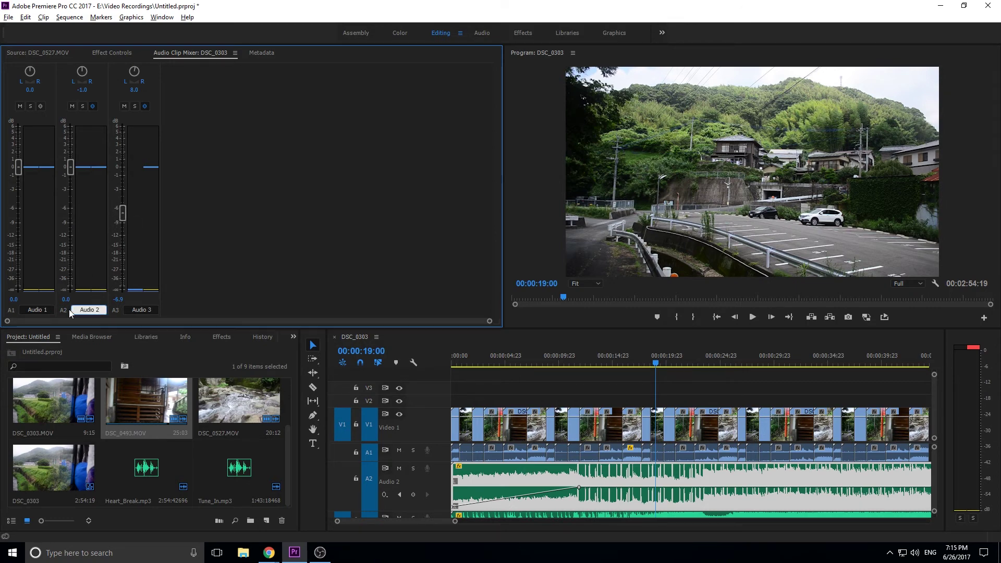
key("ctrl+a")
type("Music 1")
left_click(283, 239)
left_click(385, 486)
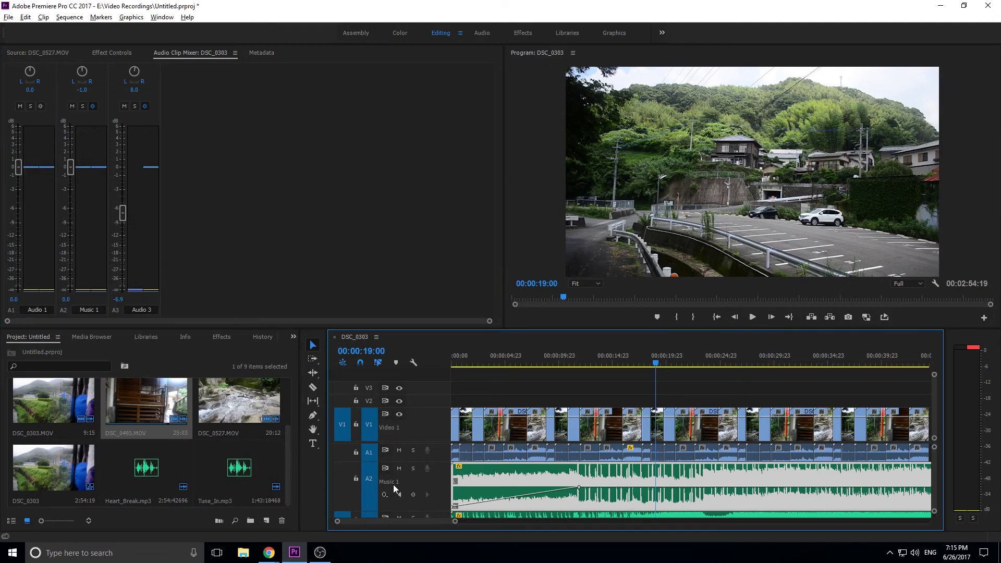